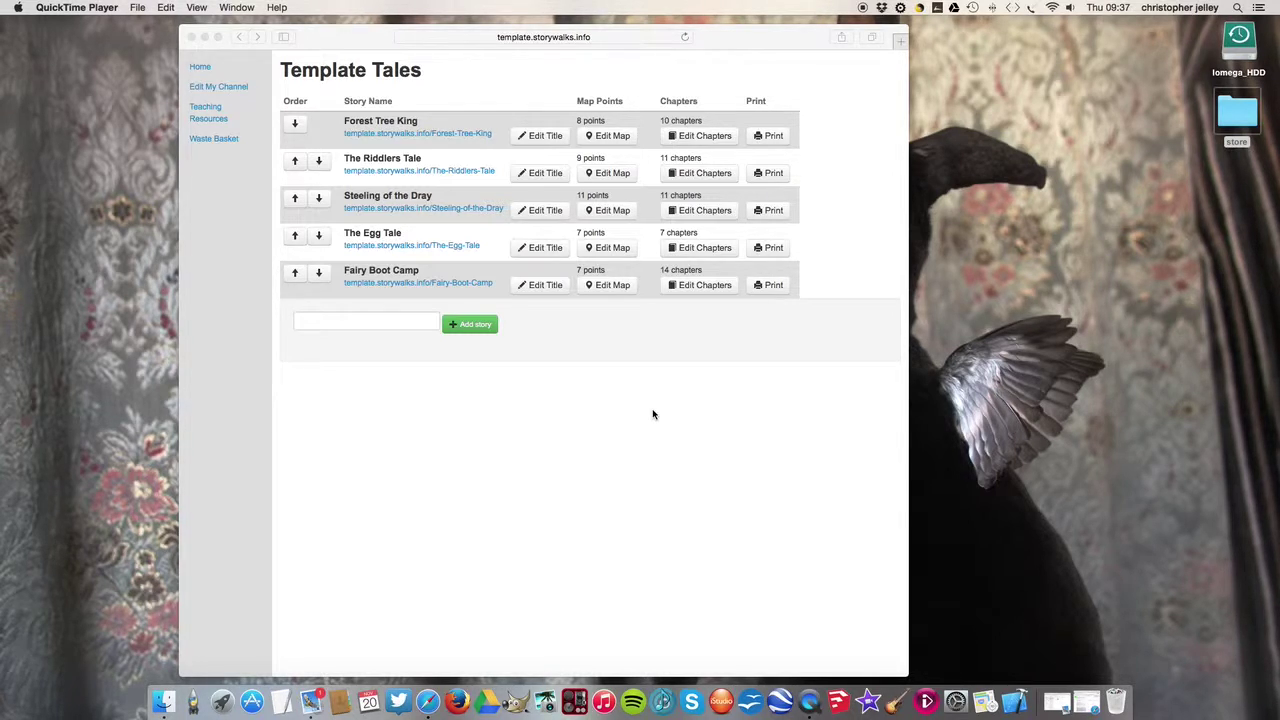
- Add a new story named Goliath to the Template Tales list
click(408, 322)
click(380, 320)
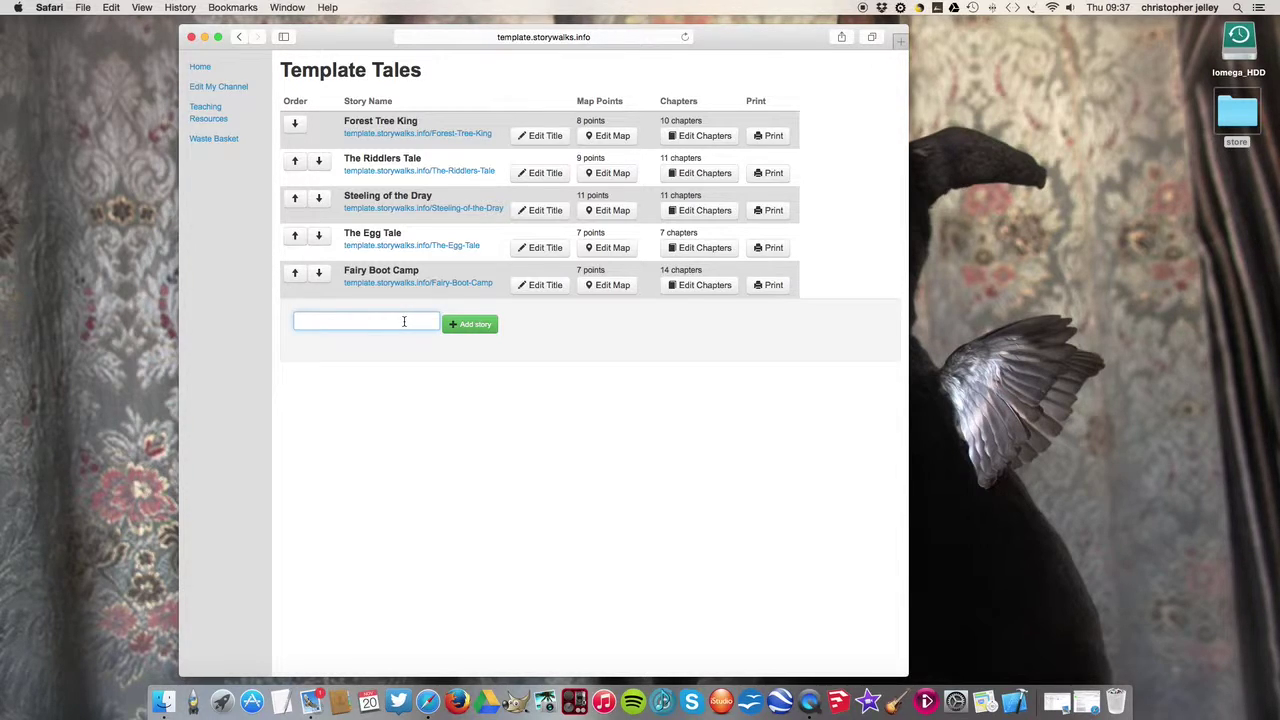
text(Goliath)
click(486, 325)
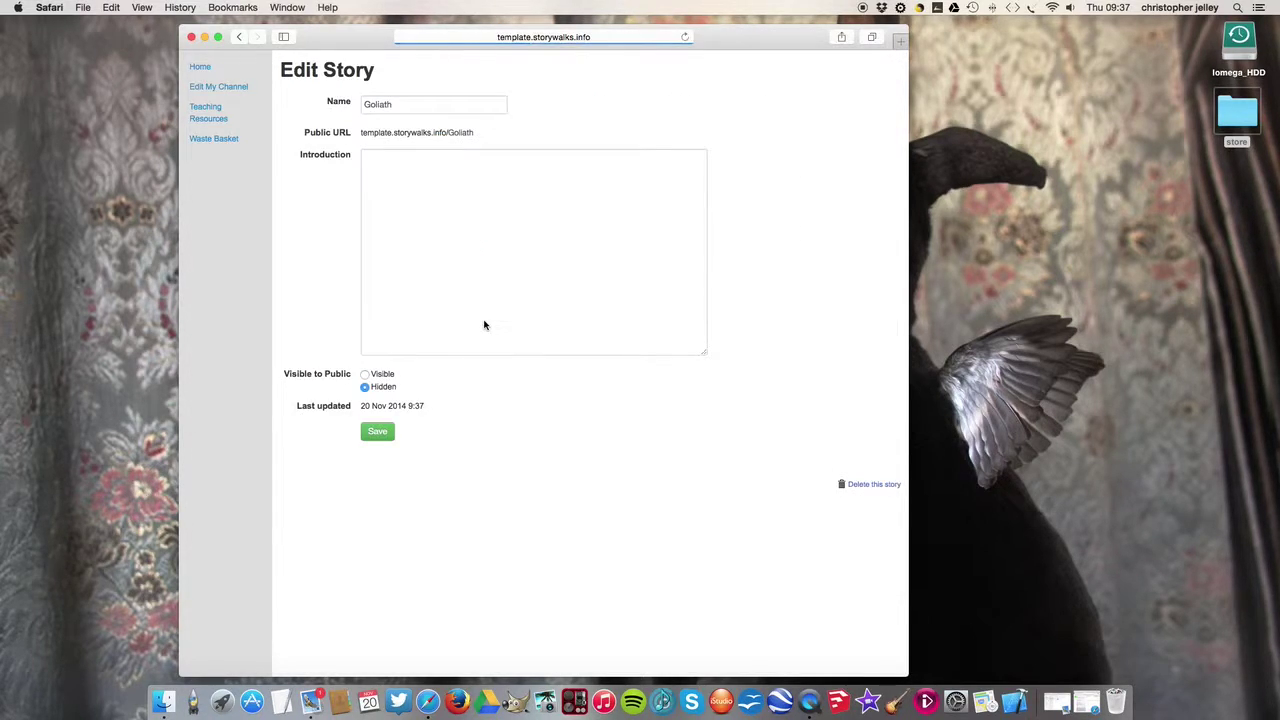
- Write the introduction "Here place words which introduce the story and also give directions to the start.", make Goliath visible to the public and save
click(377, 159)
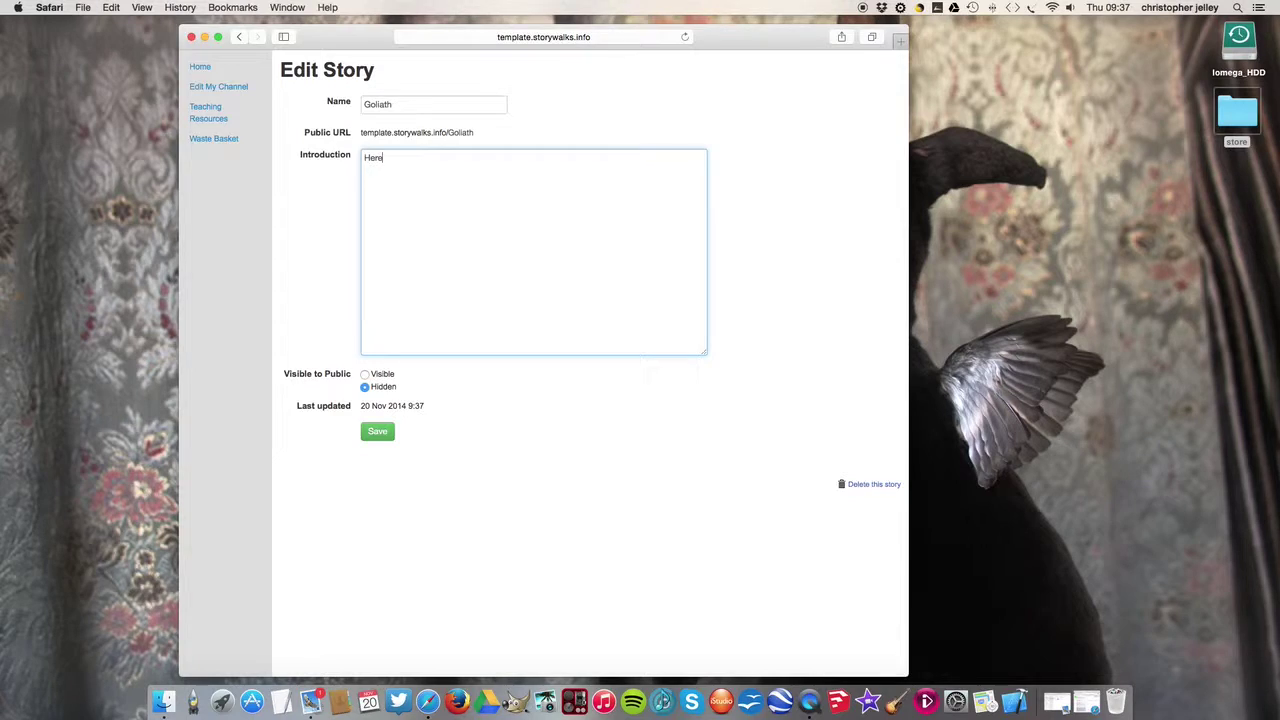
text(e words which introduce the story and also give direc)
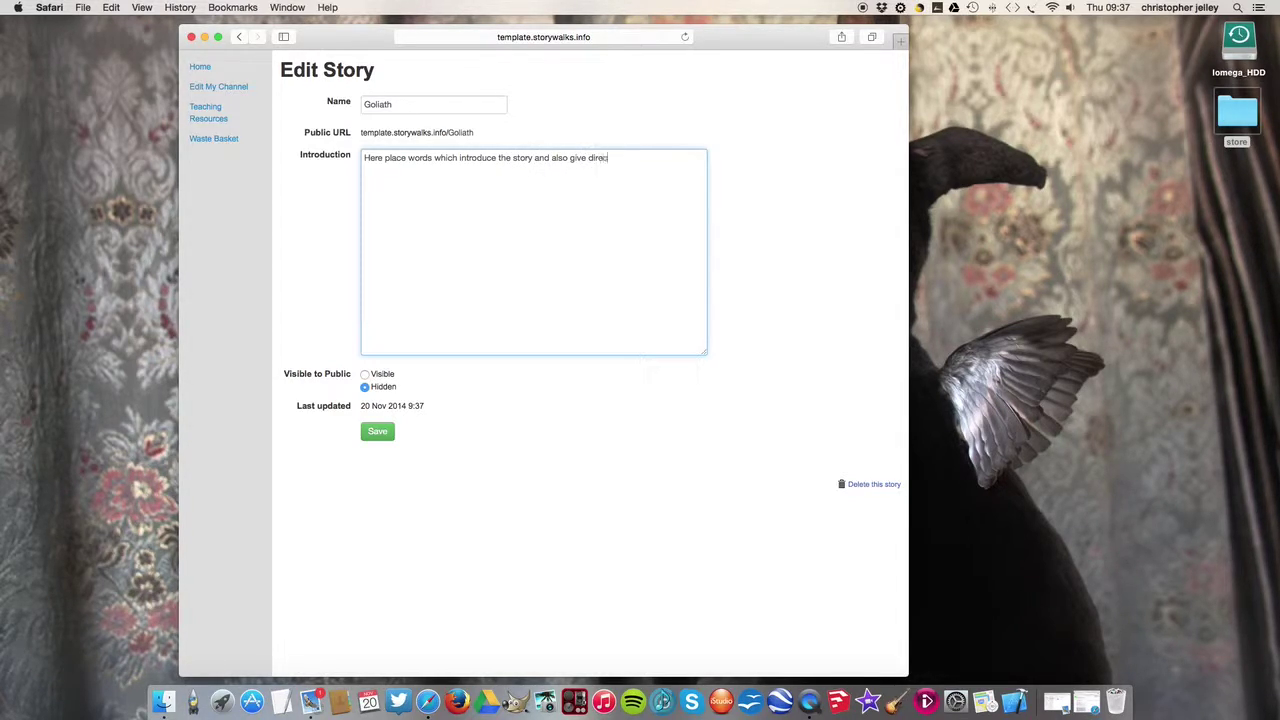
text(to the start.)
click(365, 374)
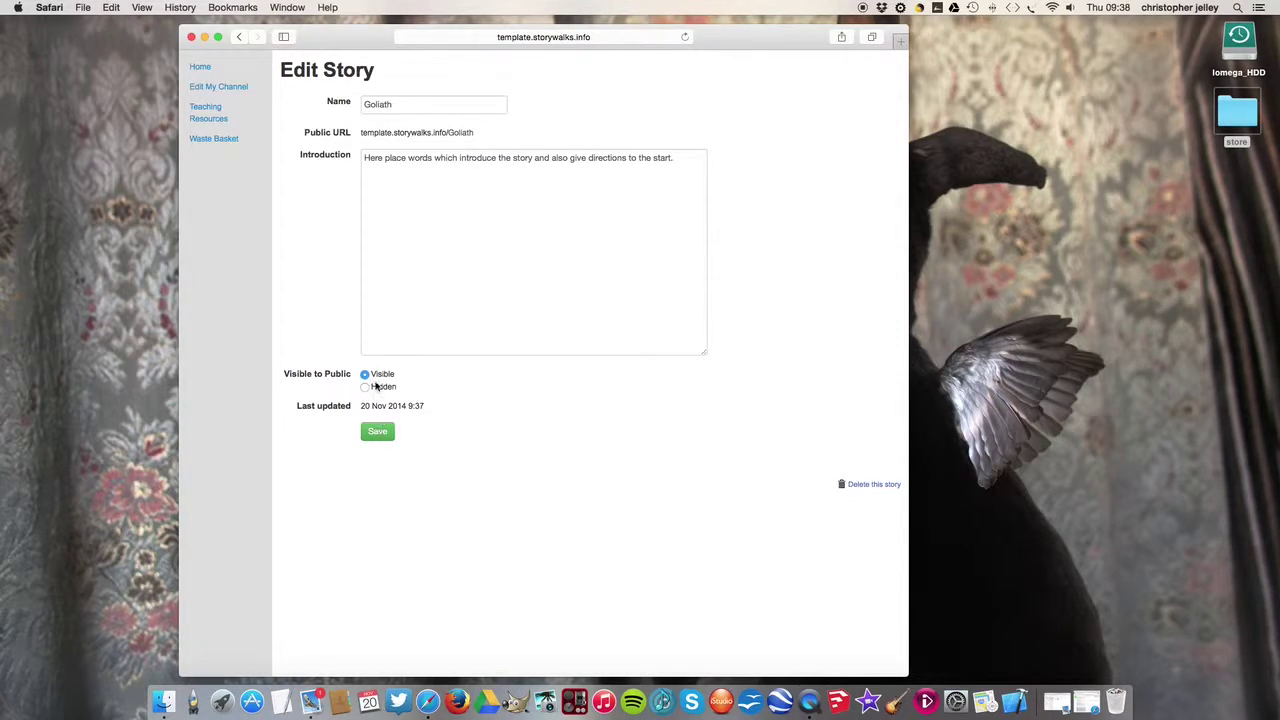
click(381, 431)
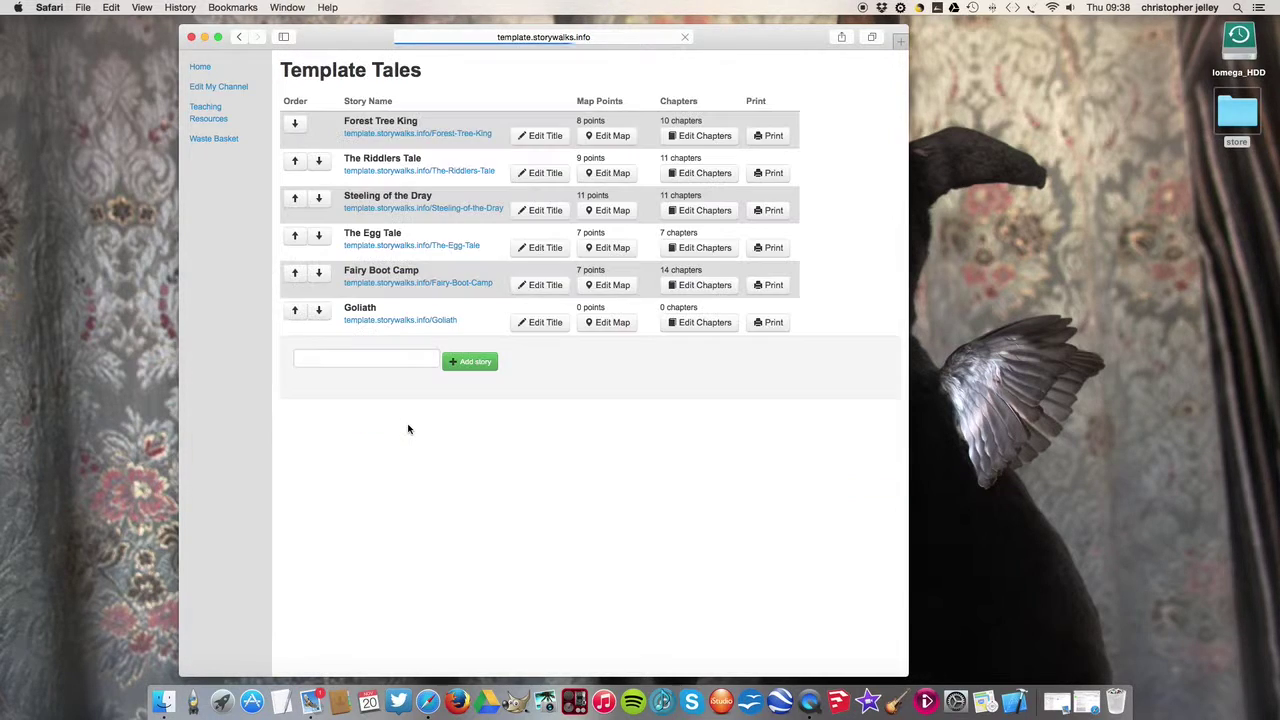
- View Goliath's public page with location access allowed, and return to the story list
click(431, 321)
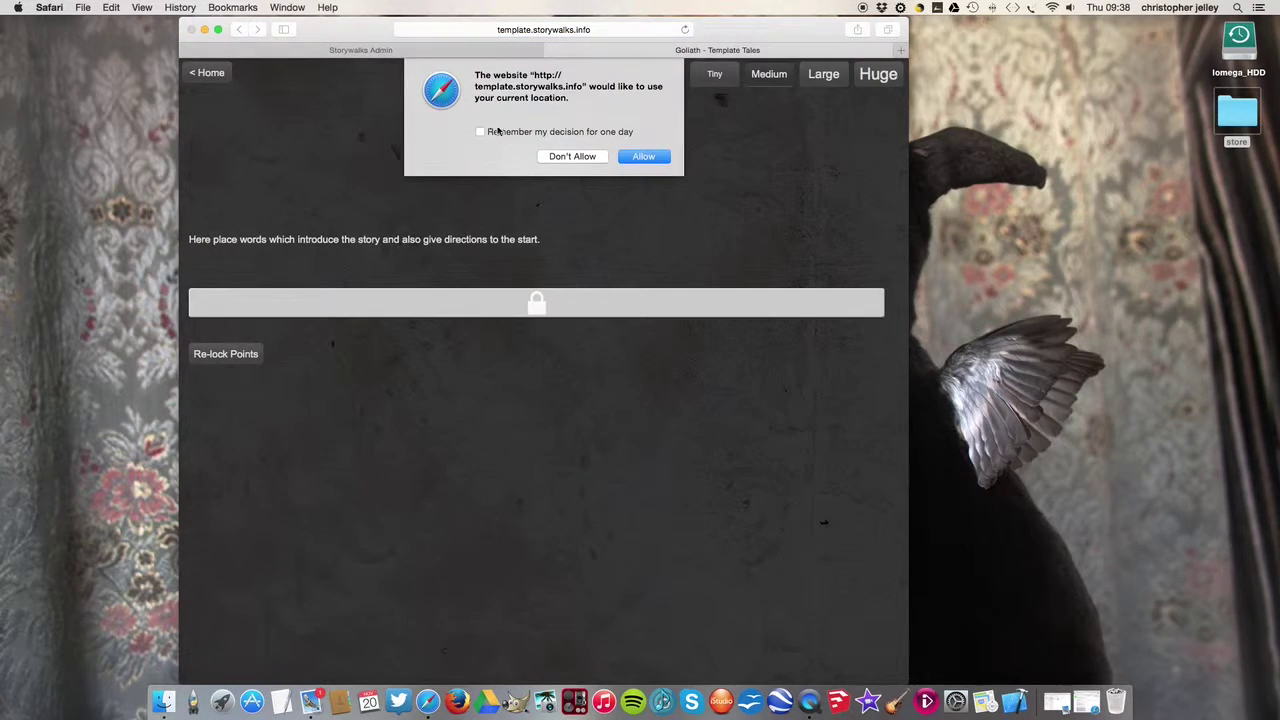
click(643, 156)
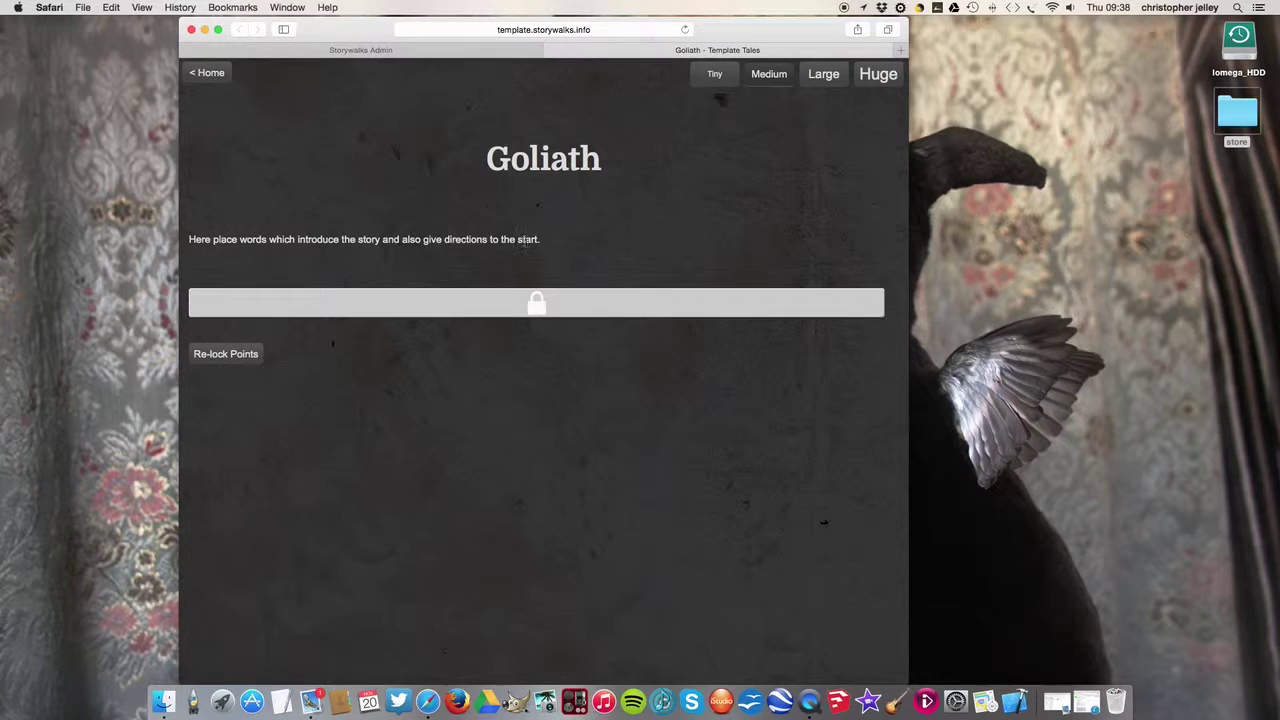
click(366, 51)
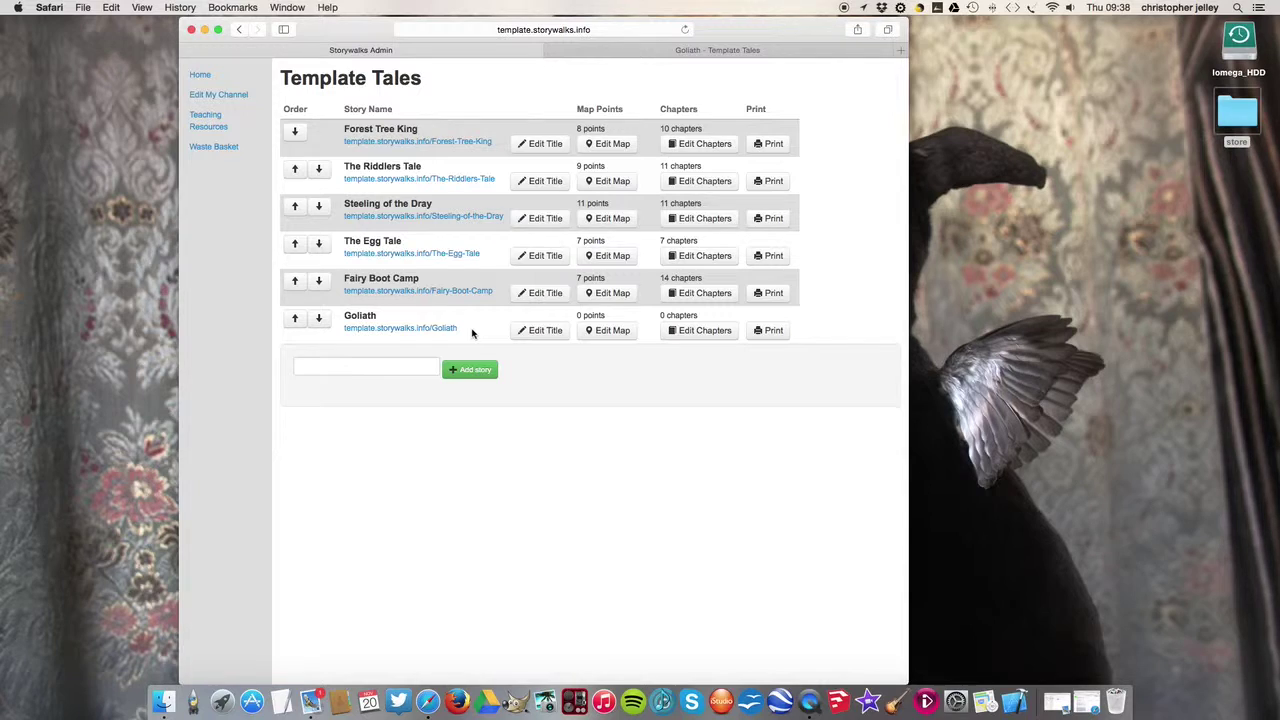
- Open Goliath's map for editing and show the wooded strip north of Portway in Wells in satellite view
click(614, 331)
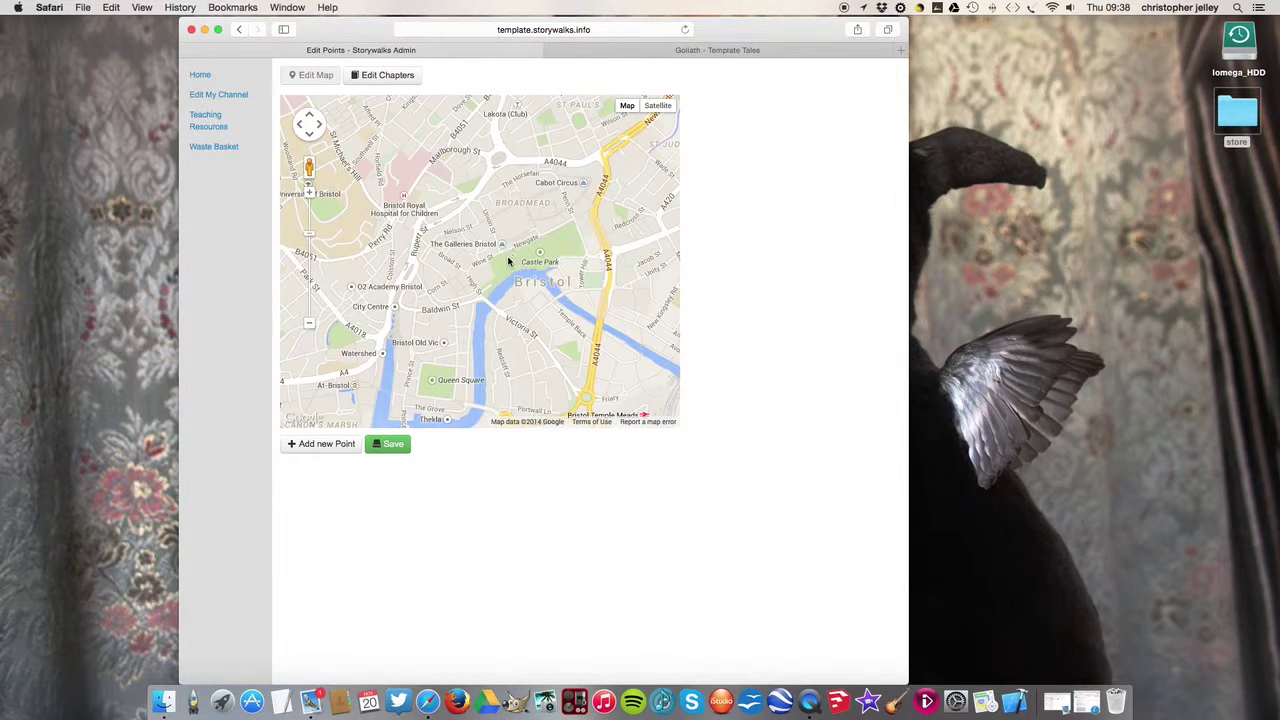
scroll(508, 261, down, 5)
scroll(508, 261, down, 2)
scroll(508, 261, down, 2)
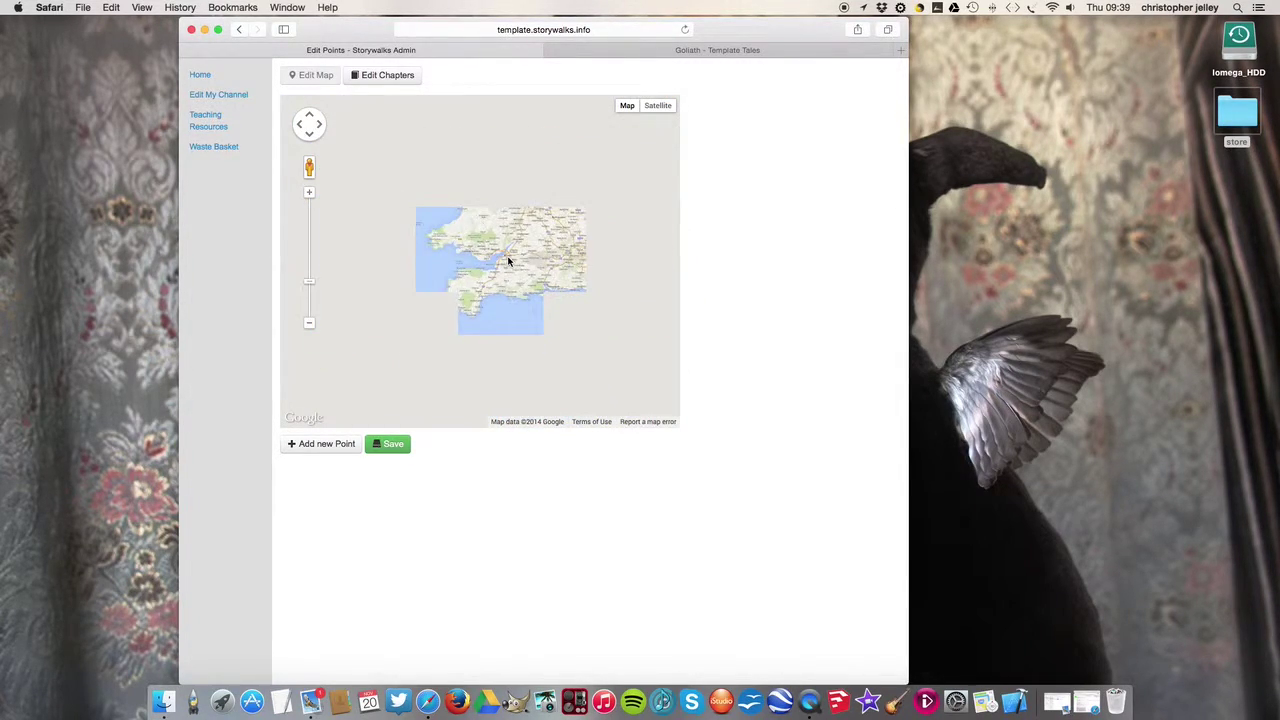
scroll(508, 261, up, 2)
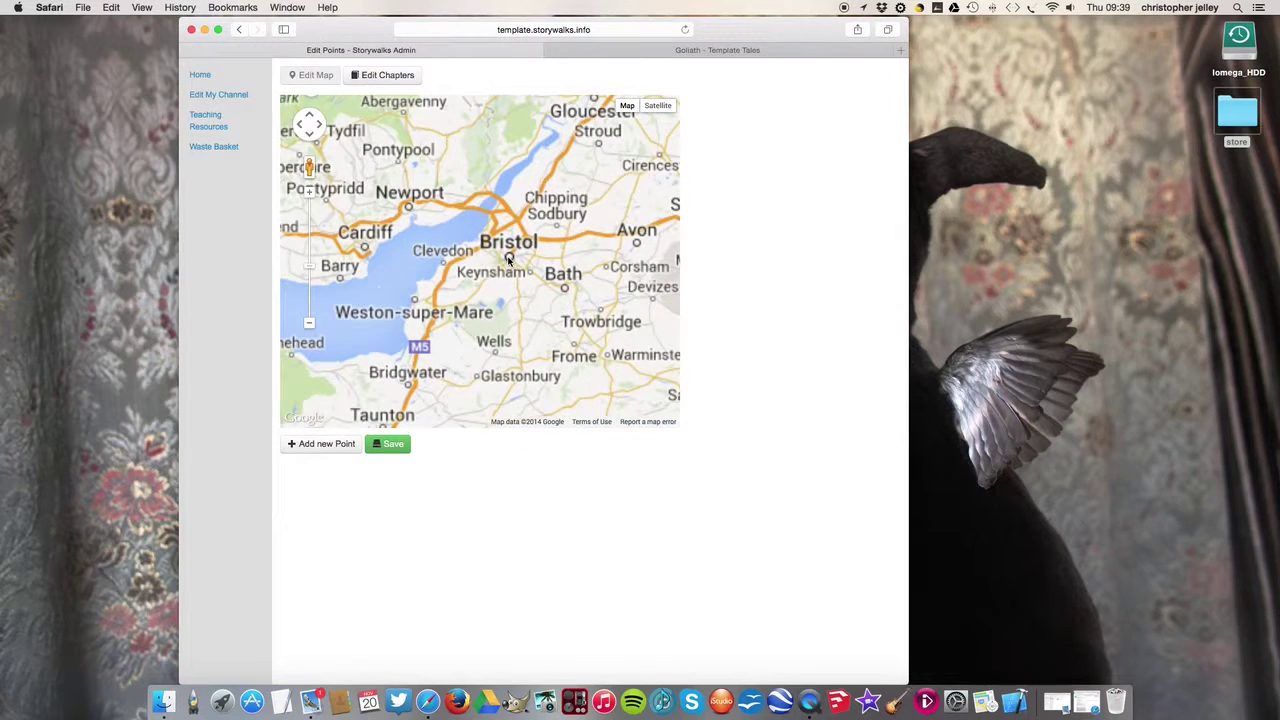
drag(499, 351, 470, 278)
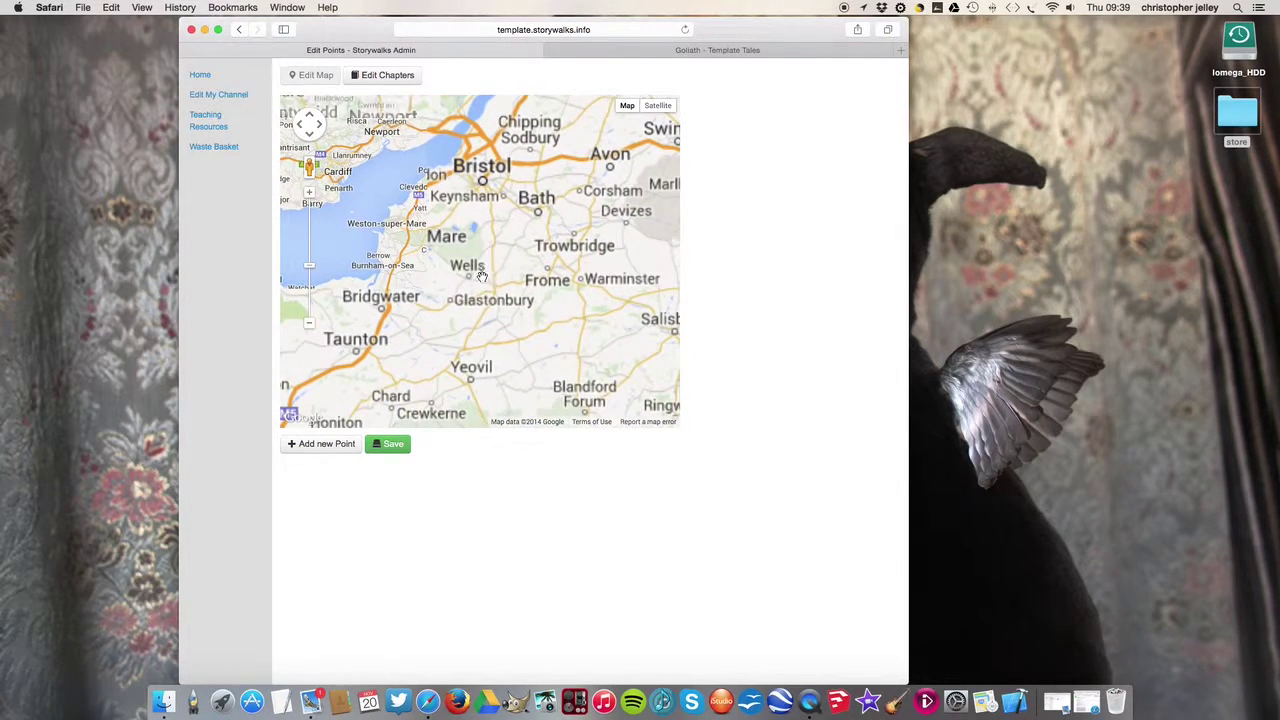
scroll(470, 278, up, 4)
scroll(520, 278, up, 3)
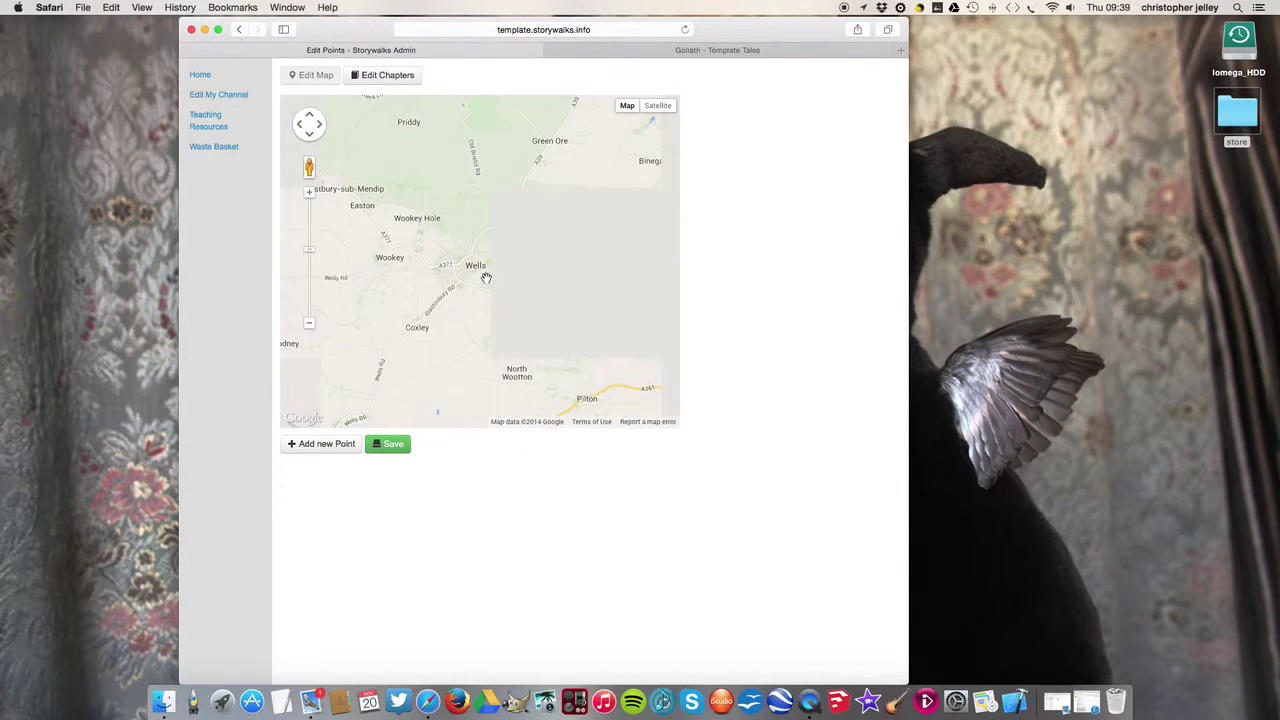
scroll(497, 270, up, 4)
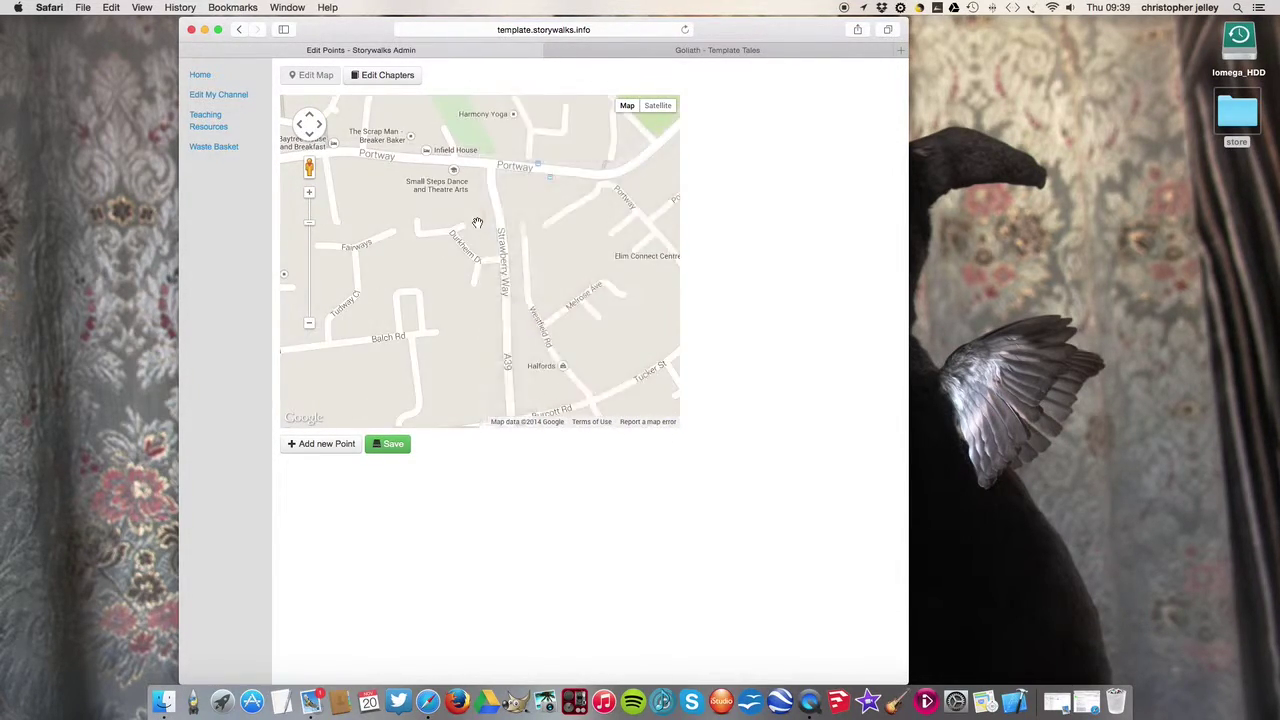
drag(452, 212, 469, 259)
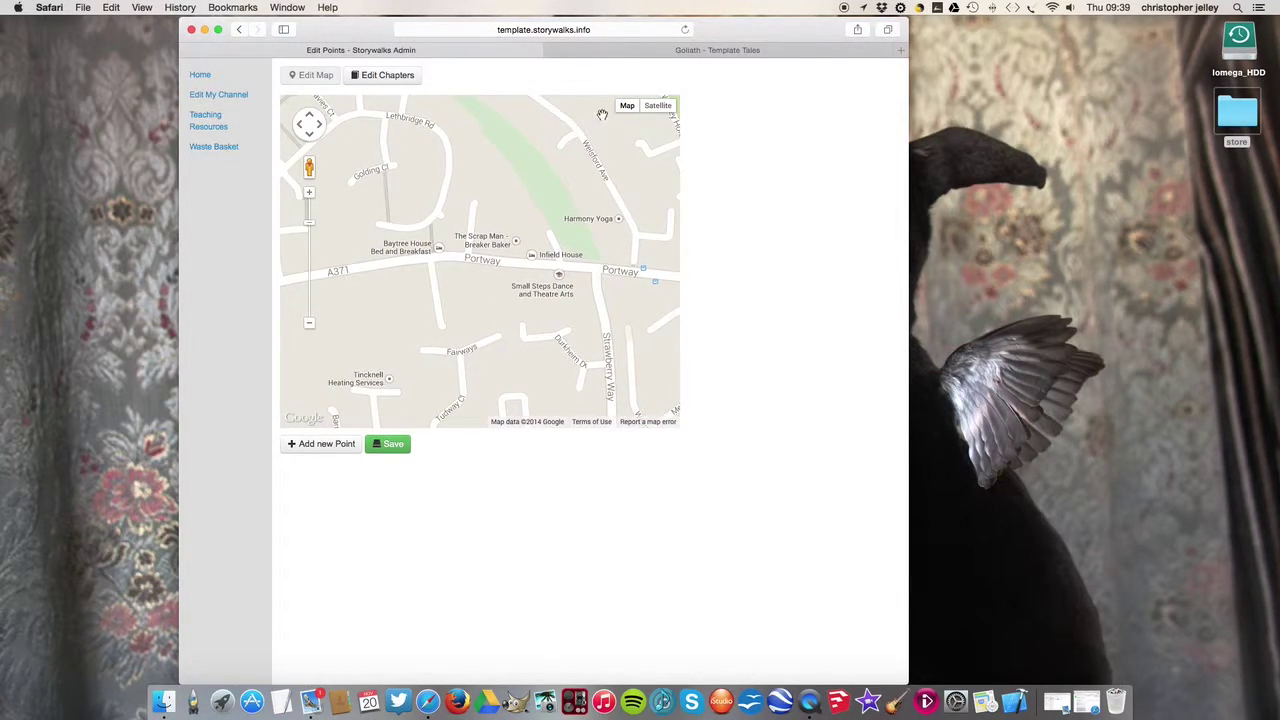
click(657, 105)
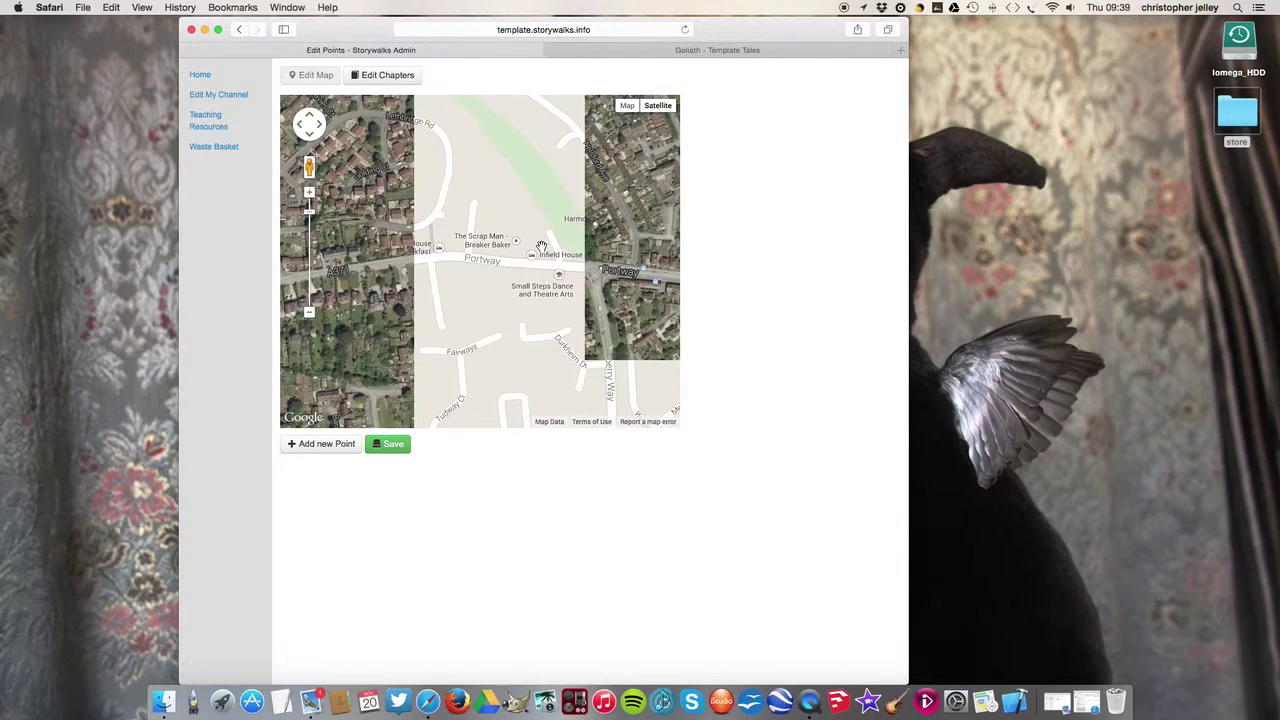
drag(578, 225, 549, 276)
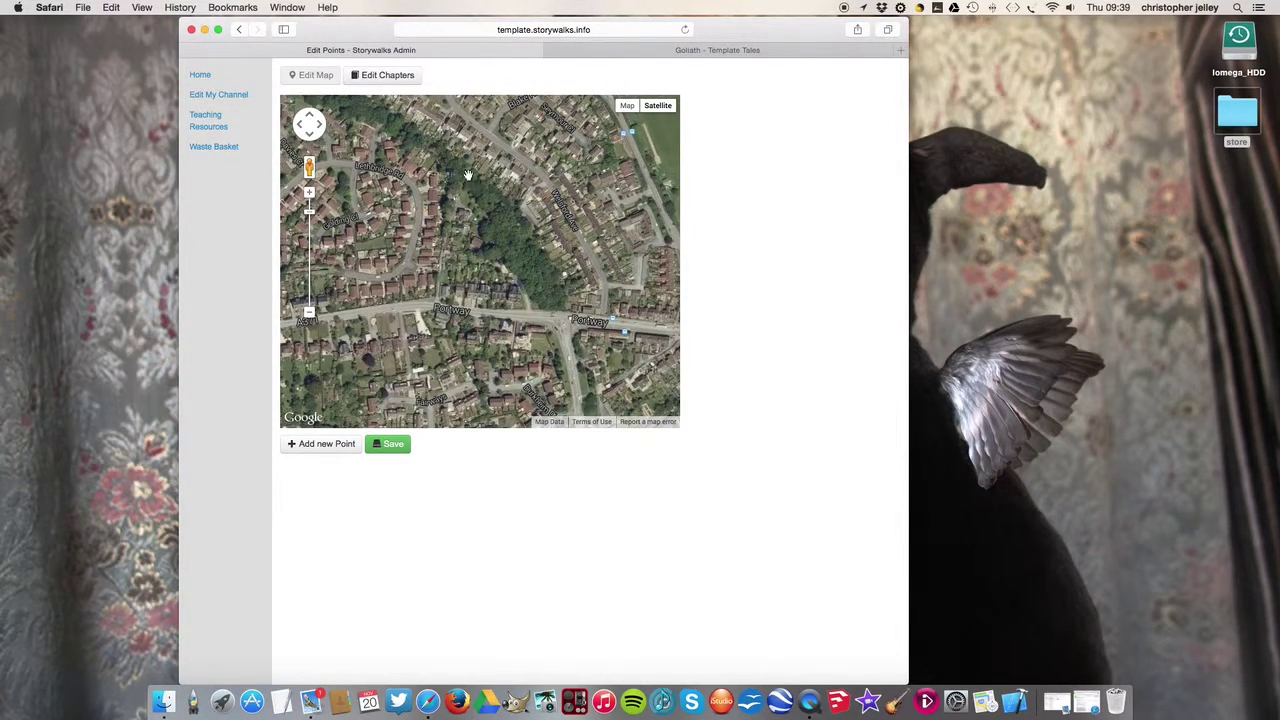
- Add four map points in a row along the wooded strip, starting near Portway and running northwest
click(357, 443)
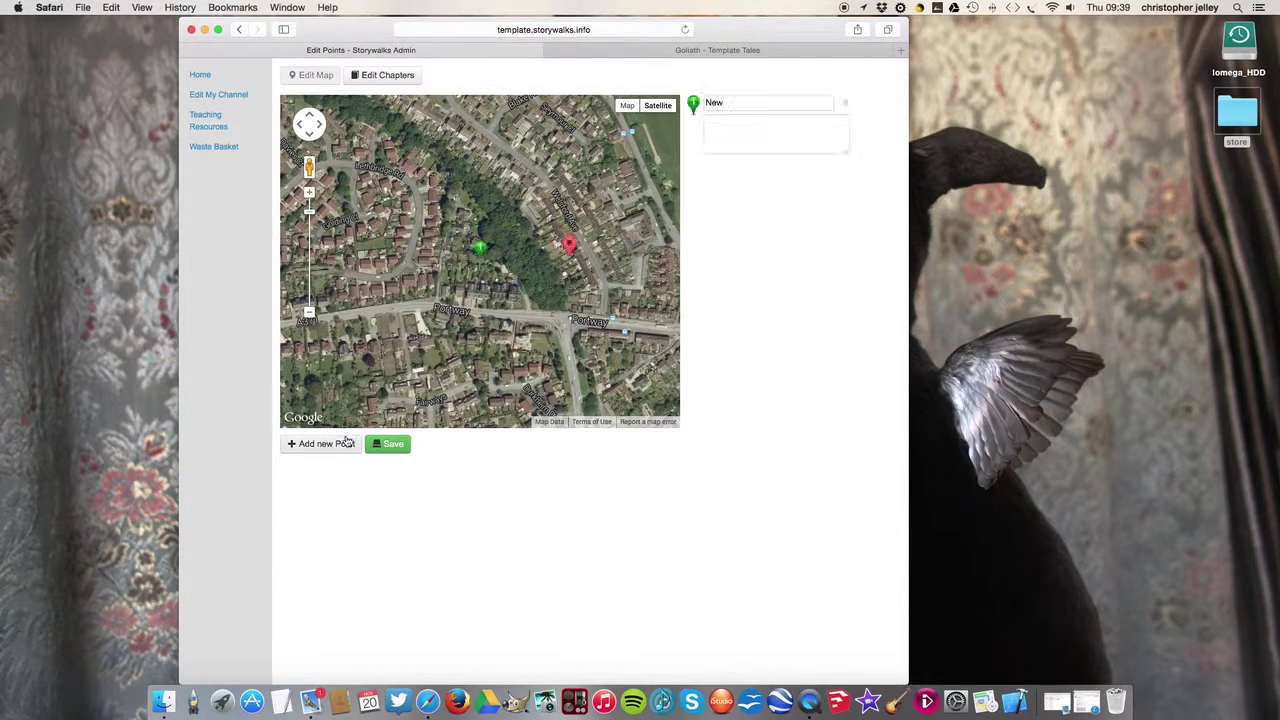
mouse_move(568, 246)
mouse_down()
mouse_move(497, 248)
mouse_move(543, 286)
mouse_move(535, 295)
mouse_up()
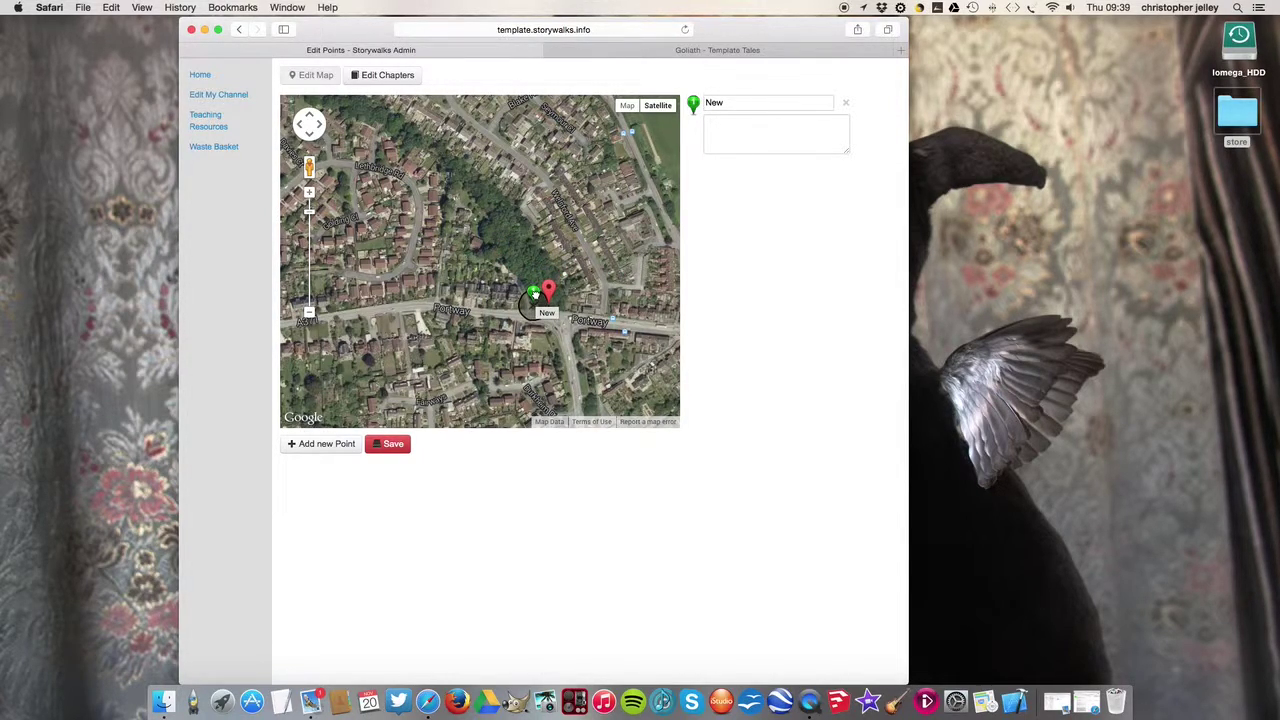
click(357, 441)
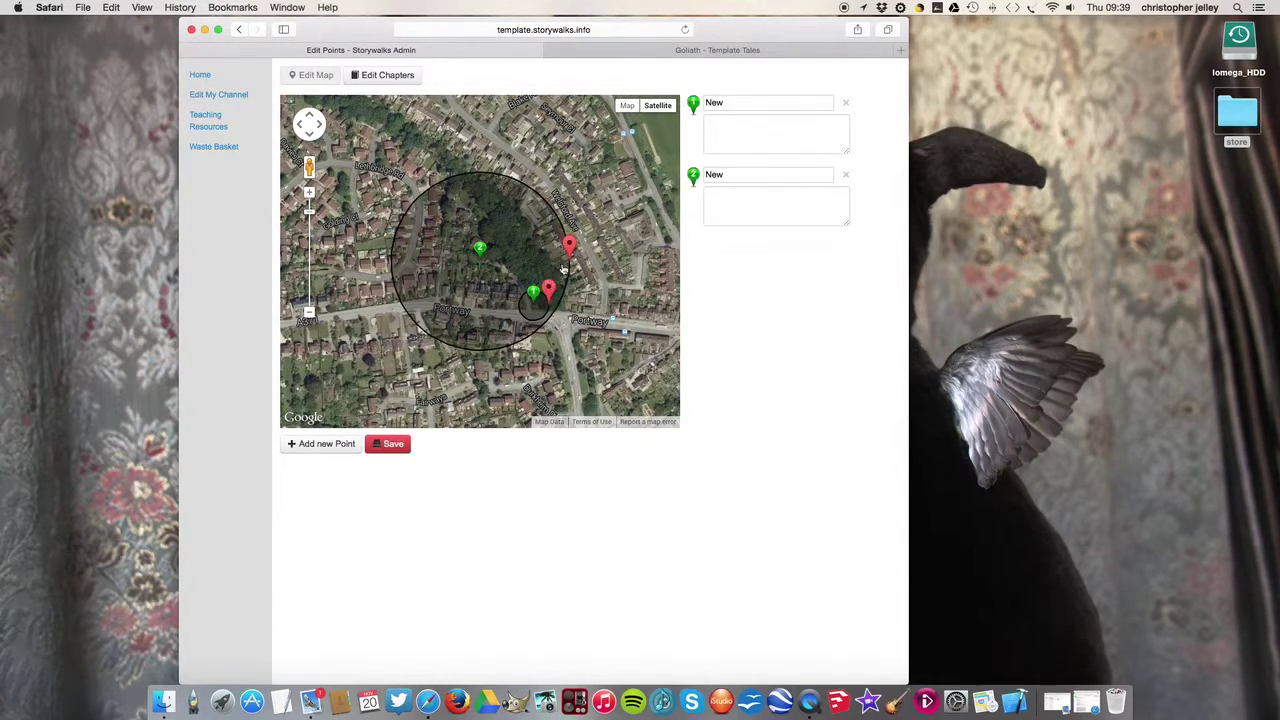
mouse_move(568, 246)
mouse_down()
mouse_move(497, 248)
mouse_move(517, 253)
mouse_up()
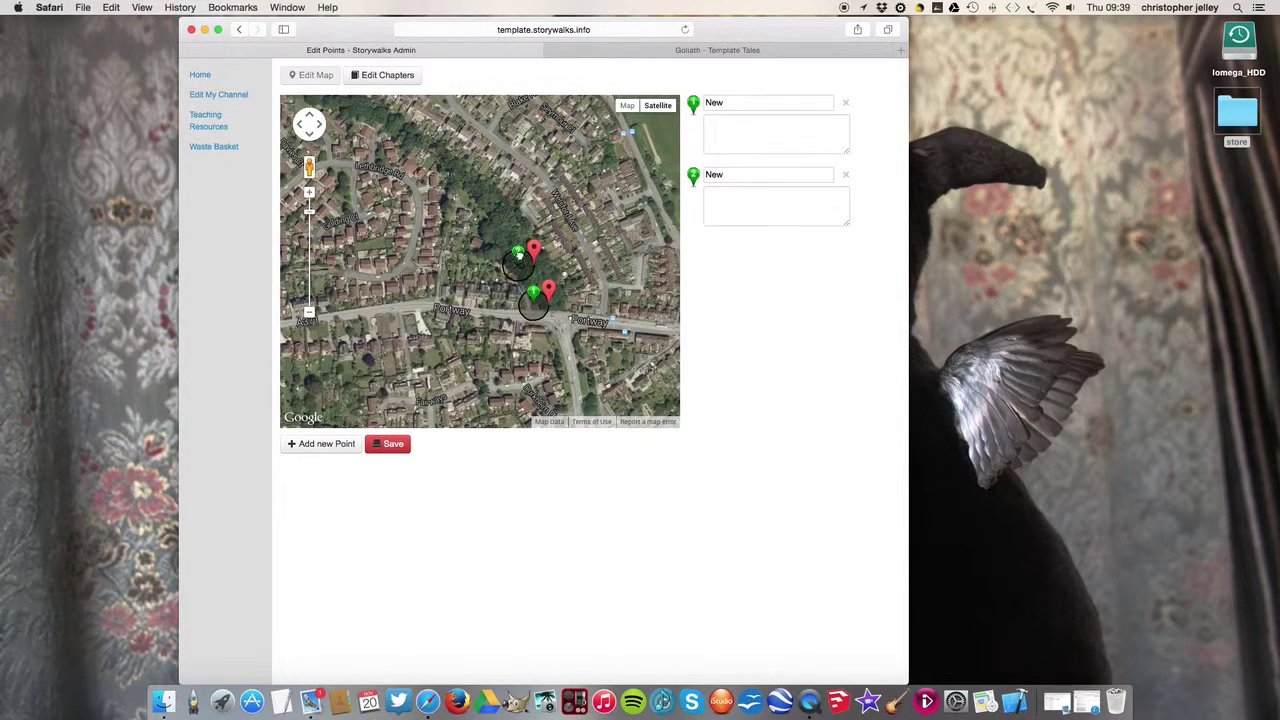
click(328, 443)
mouse_move(571, 246)
mouse_down()
mouse_move(497, 240)
mouse_move(492, 215)
mouse_up()
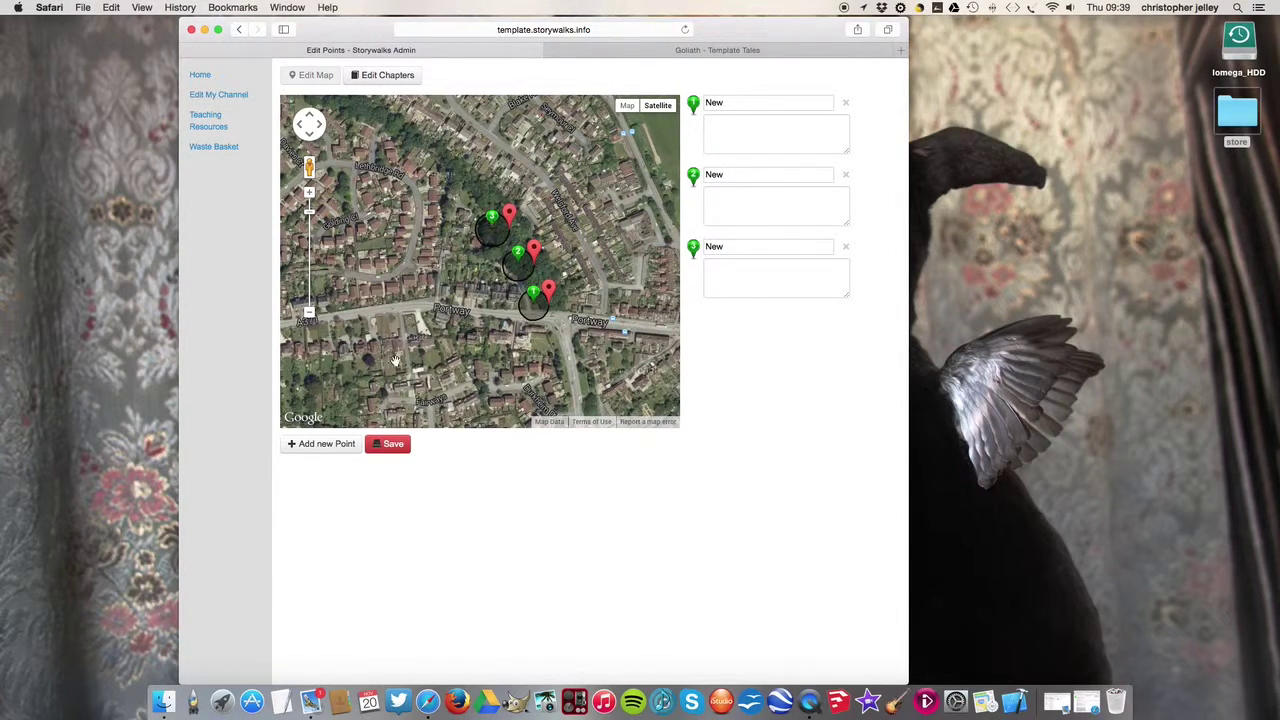
click(340, 443)
mouse_move(569, 246)
mouse_down()
mouse_move(503, 242)
mouse_move(447, 172)
mouse_move(464, 178)
mouse_up()
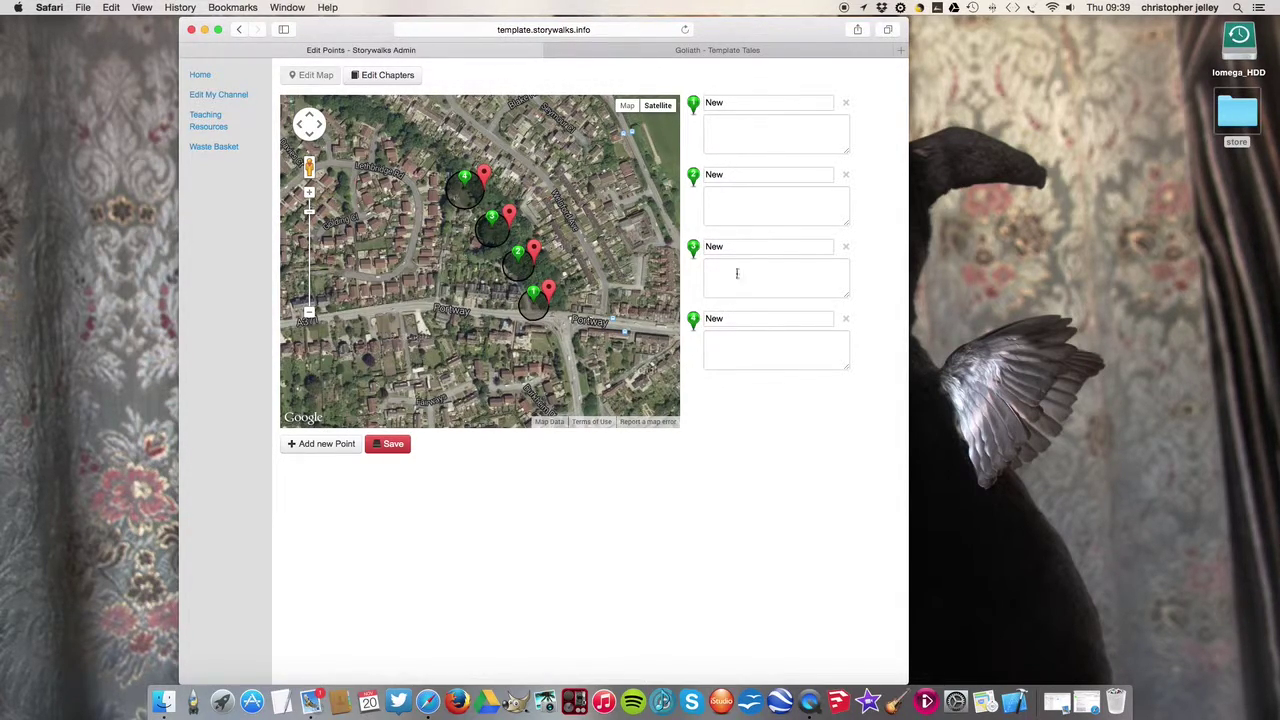
- Name the first map point Introduction and the second Fountain
drag(731, 103, 702, 103)
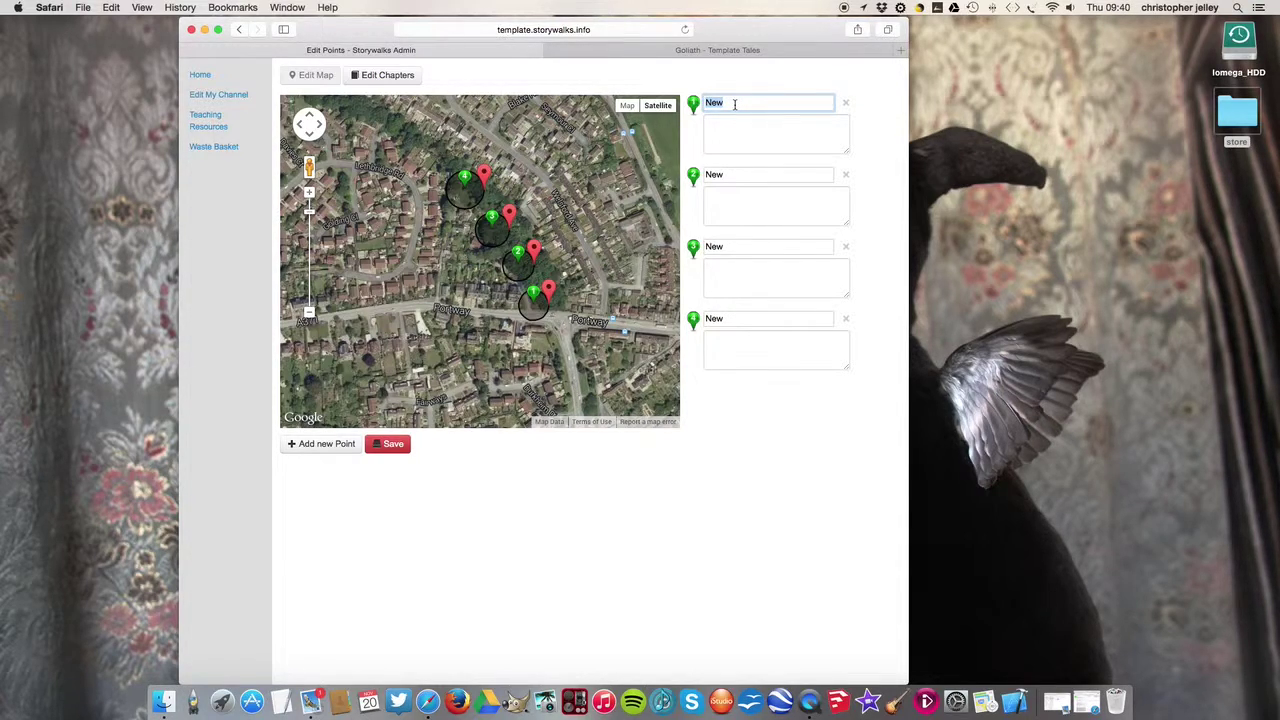
text(Introduction)
click(705, 175)
text(Fir)
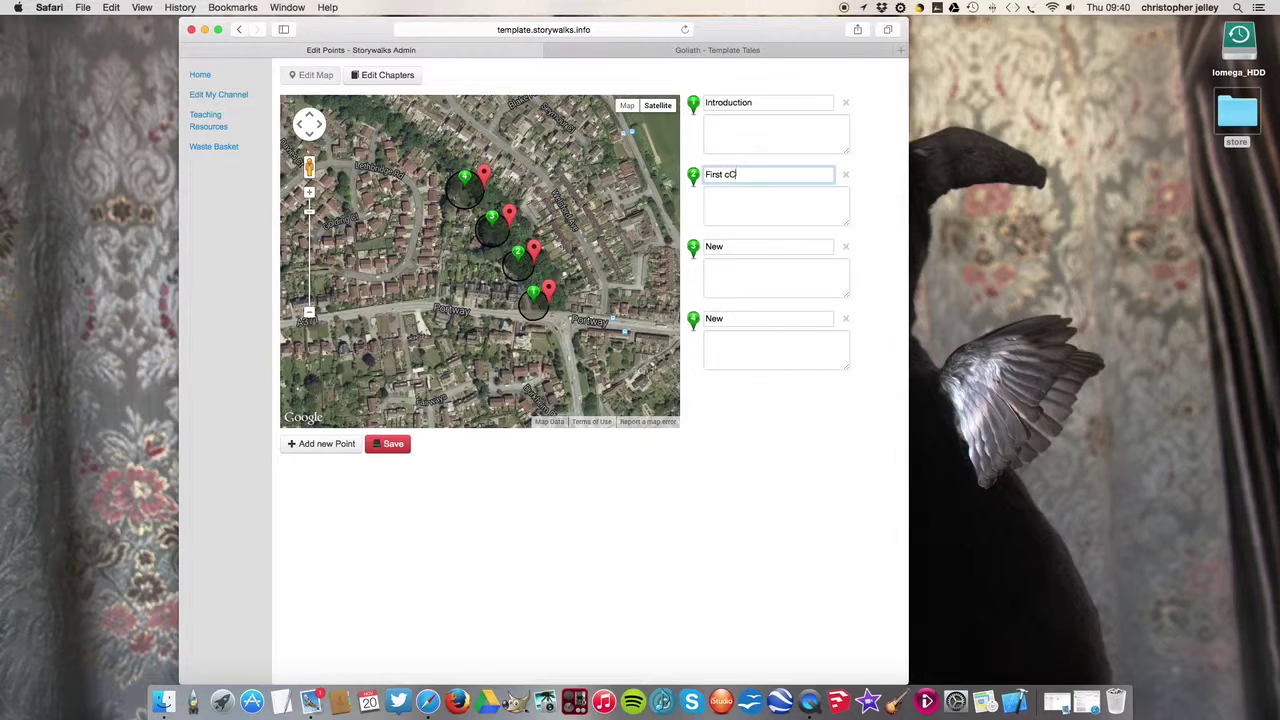
text(st Chapter)
drag(762, 176, 678, 168)
text(Fountain)
- Name the third map point Leo and the fourth Lucy, and shift point 3 slightly east on the map
click(714, 247)
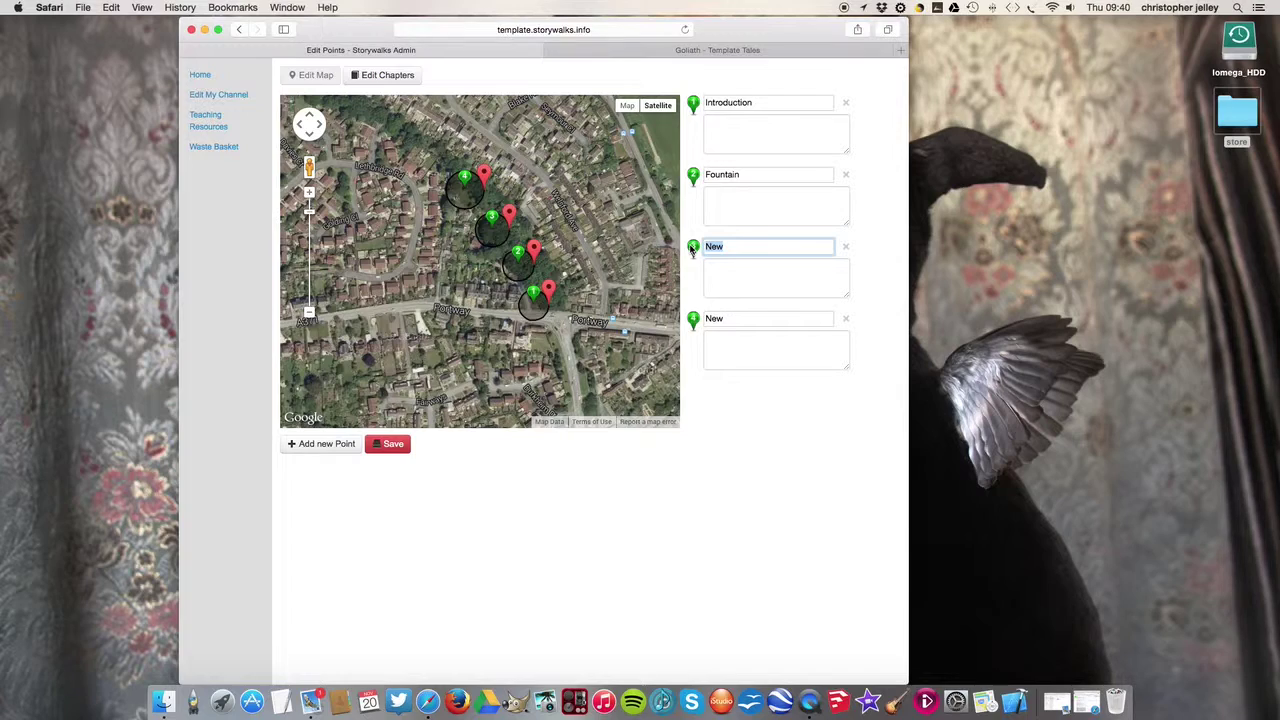
text(Leo)
click(737, 318)
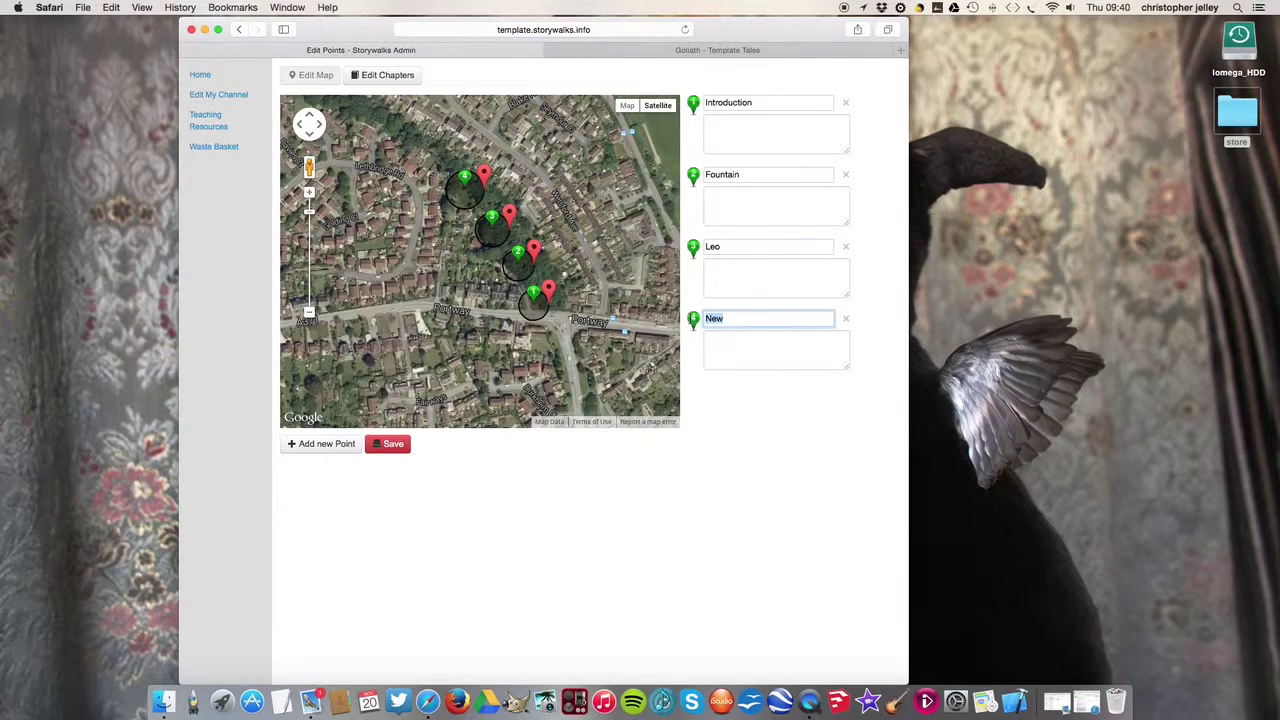
text(Lucy)
drag(494, 222, 501, 223)
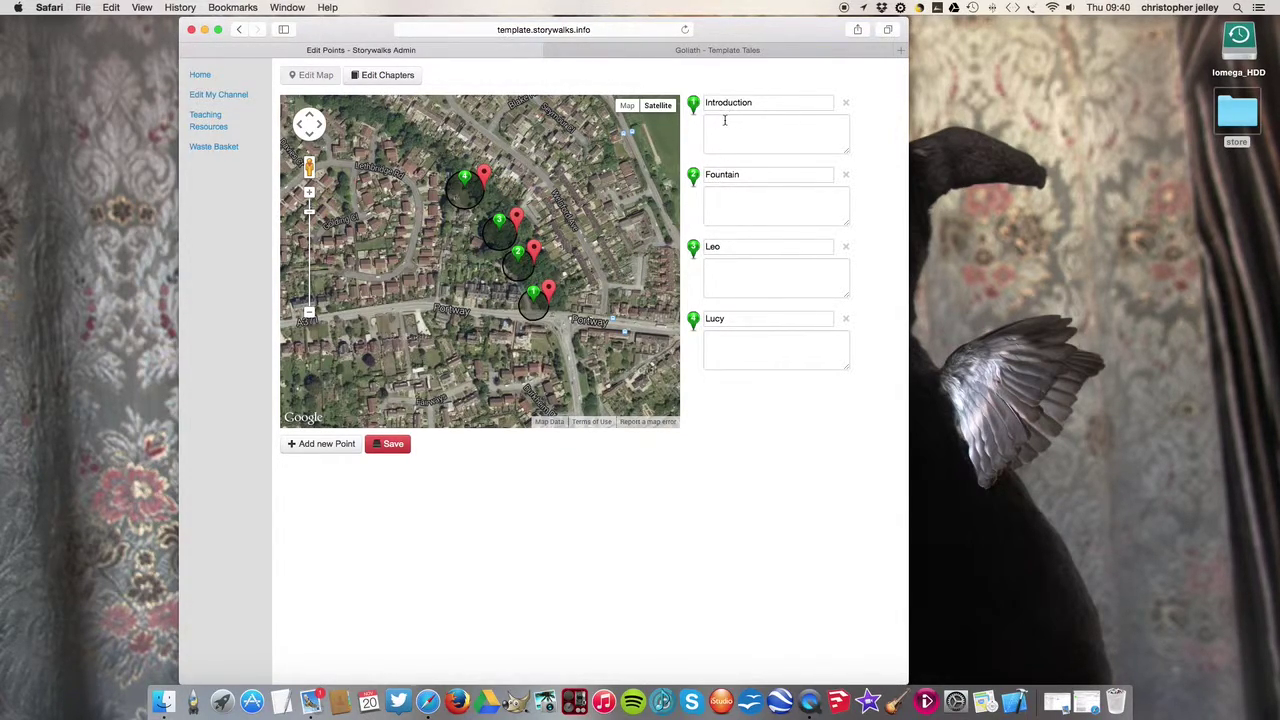
click(755, 126)
click(743, 191)
click(728, 293)
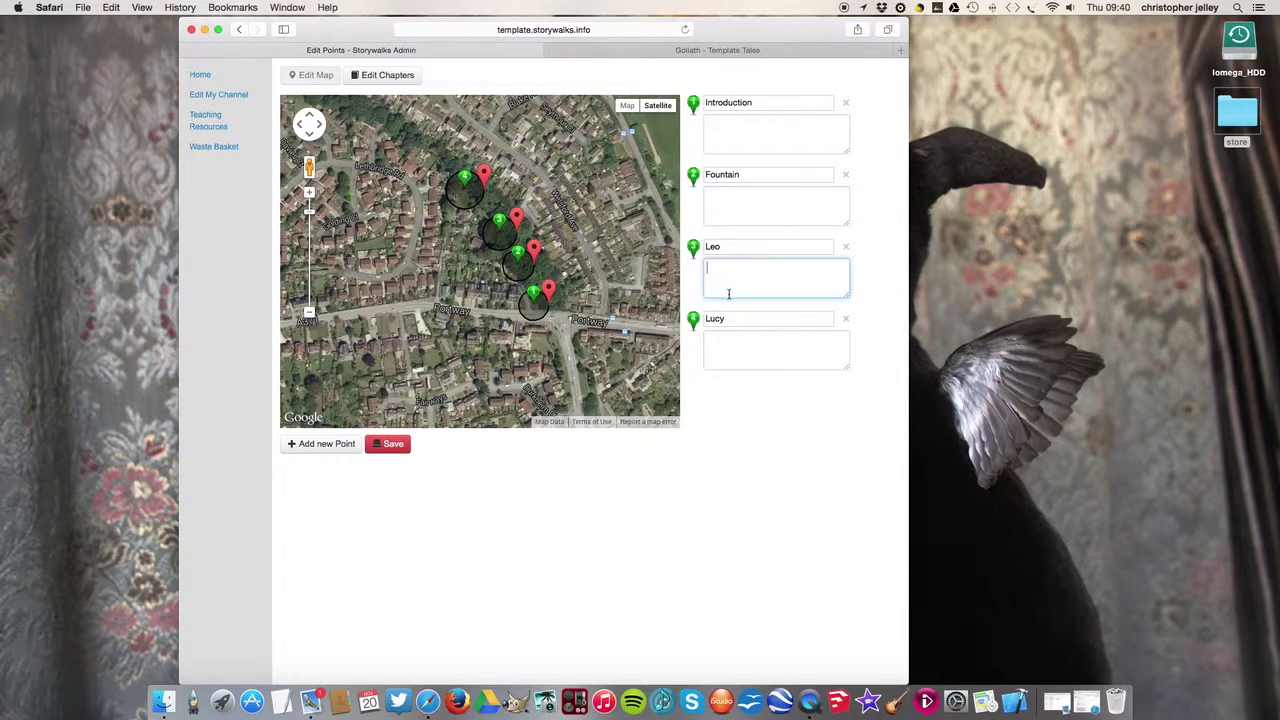
click(728, 336)
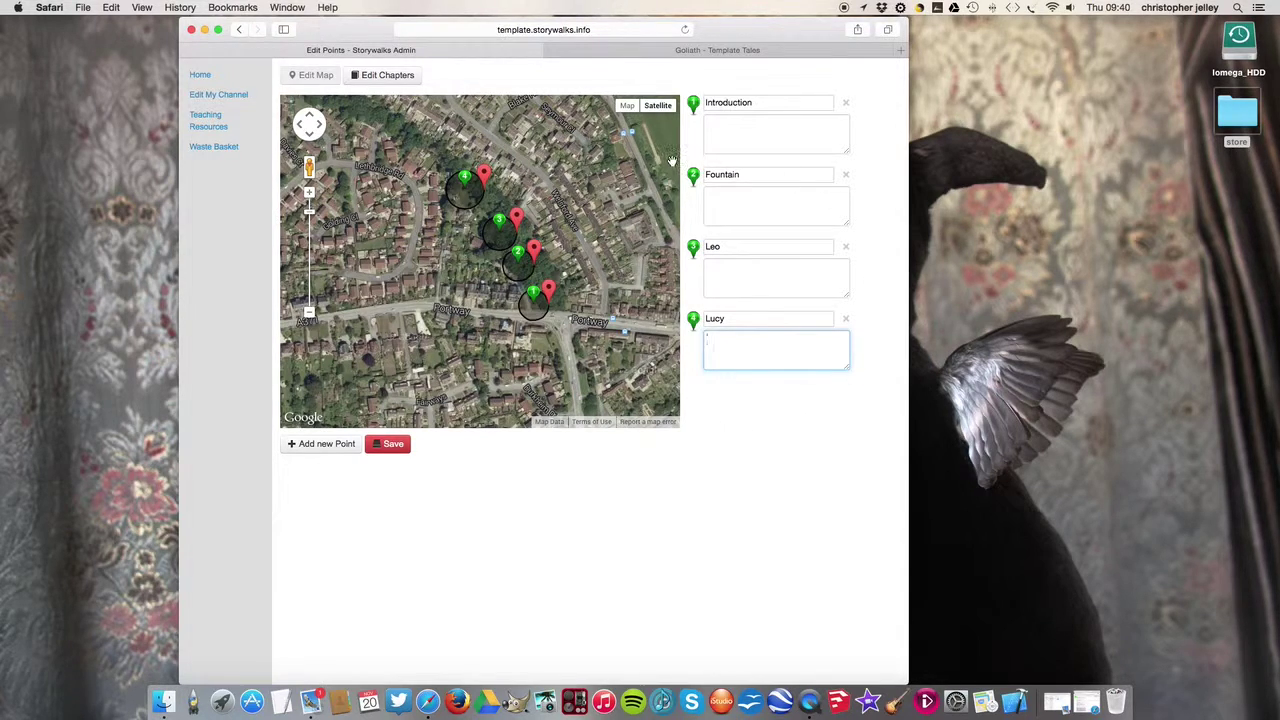
- Add a fifth map point northwest of point 4, name it End and save the map points
click(335, 444)
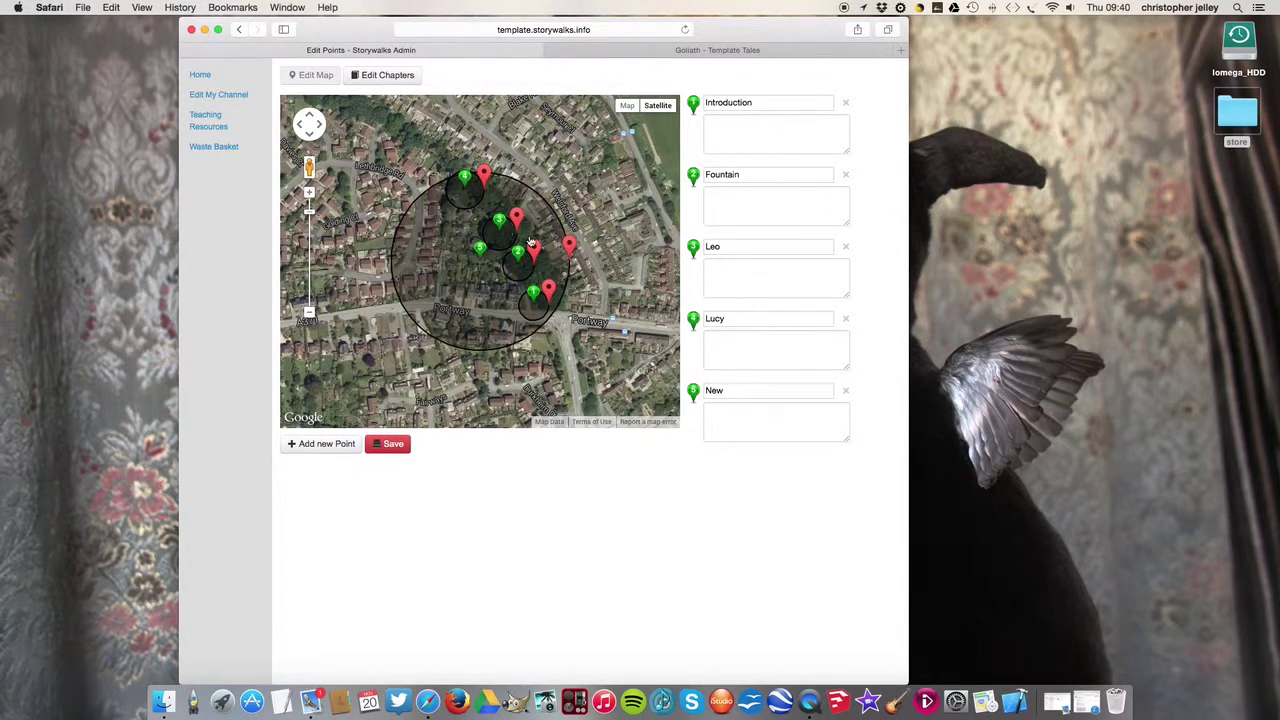
mouse_move(569, 243)
mouse_down()
mouse_move(497, 244)
mouse_move(448, 190)
mouse_move(524, 317)
mouse_move(477, 214)
mouse_up()
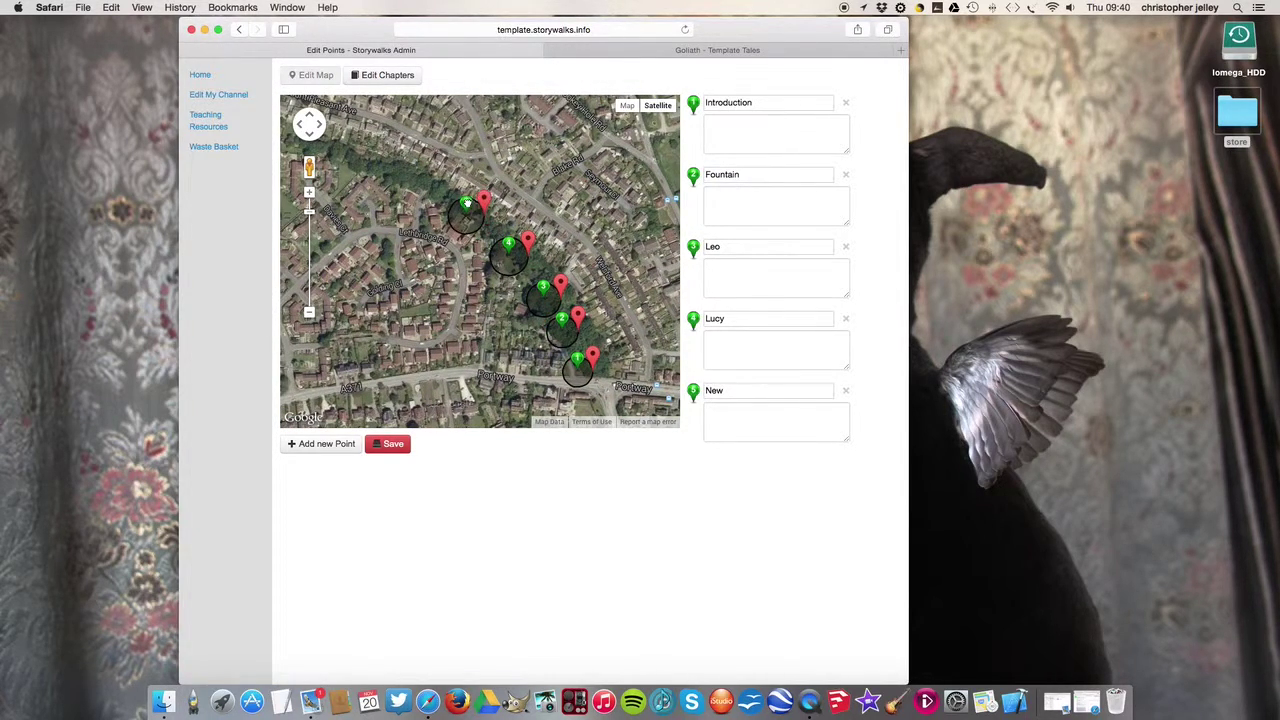
double_click(733, 394)
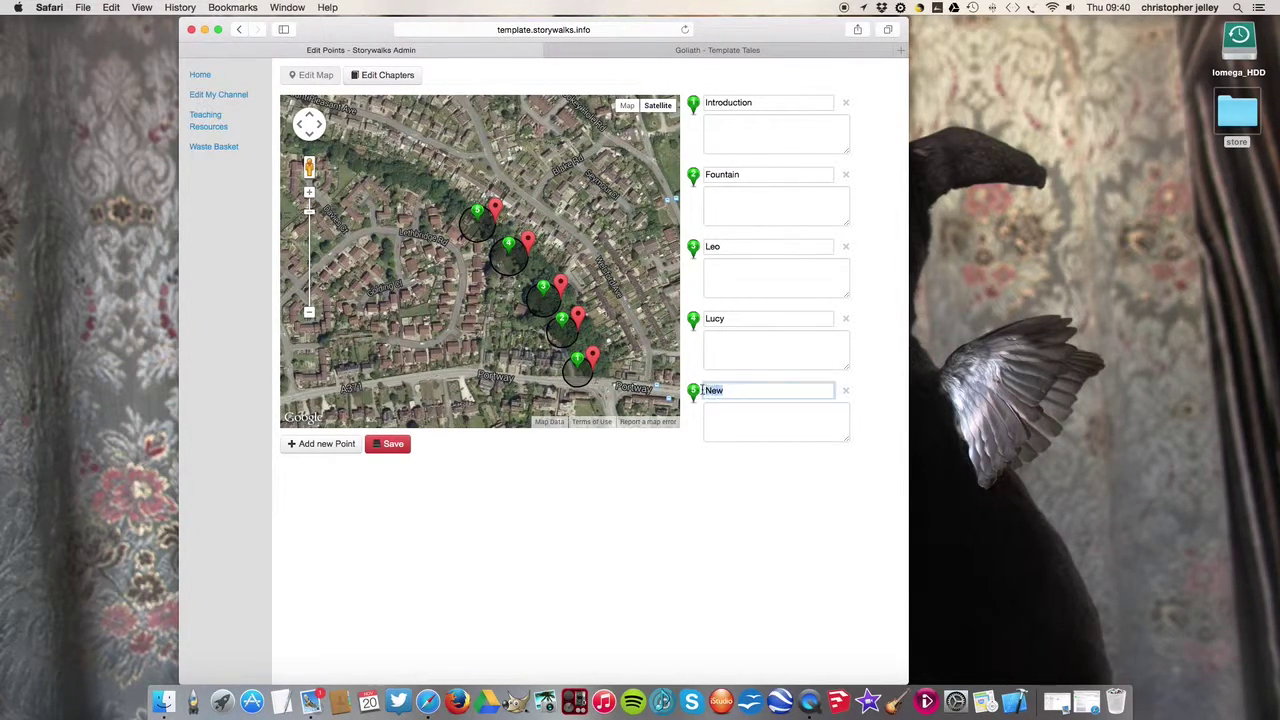
text(End)
click(402, 449)
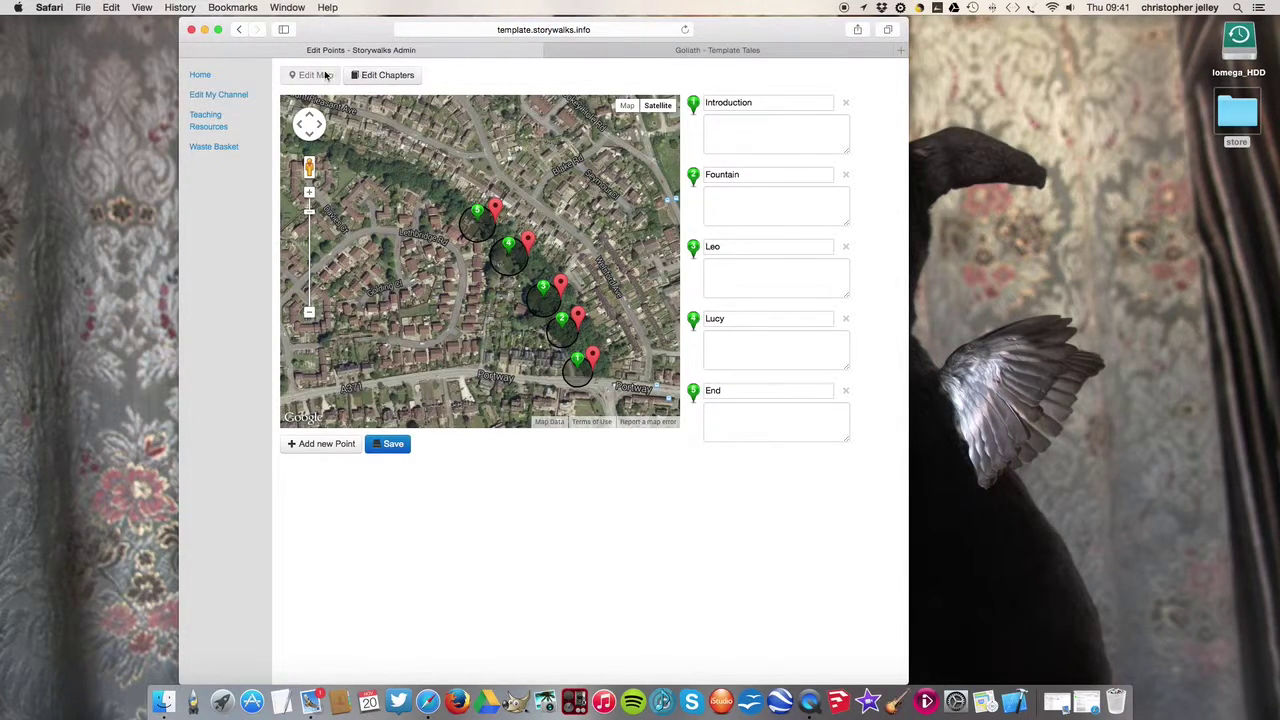
- Open the chapter editor for Goliath and insert a new chapter titled "Introduction to story" at the Introduction point
click(370, 75)
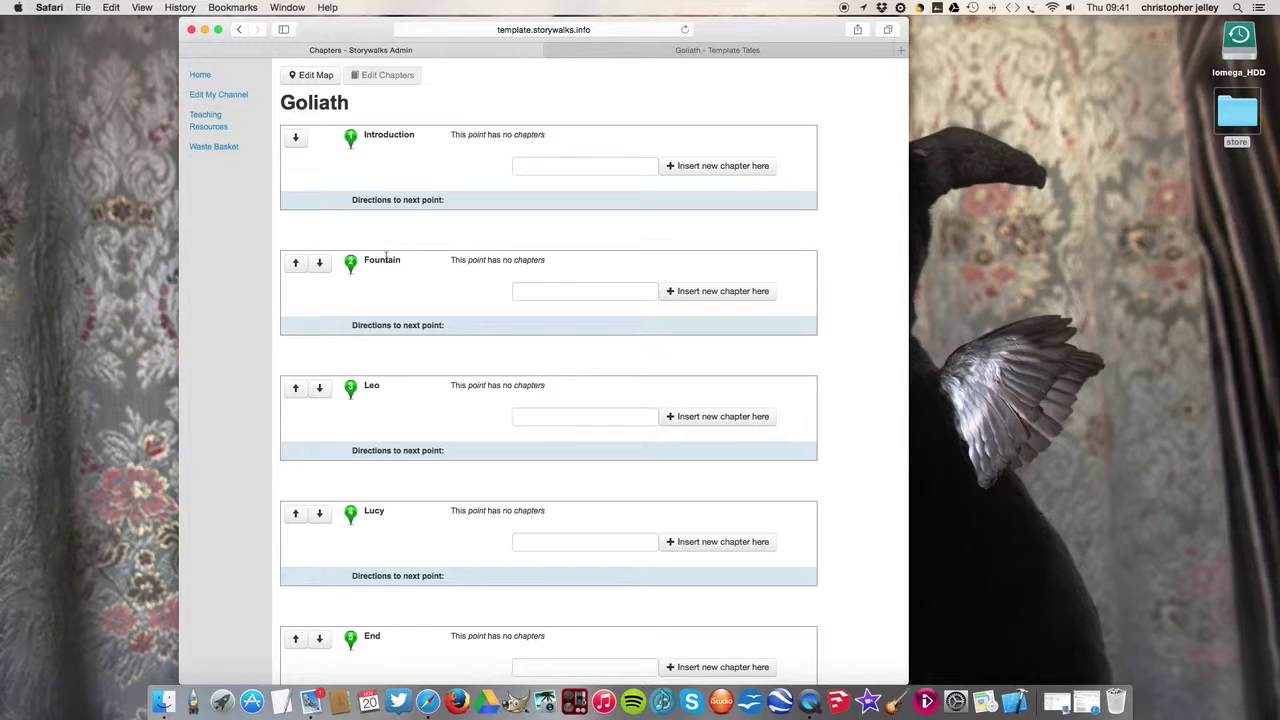
click(540, 165)
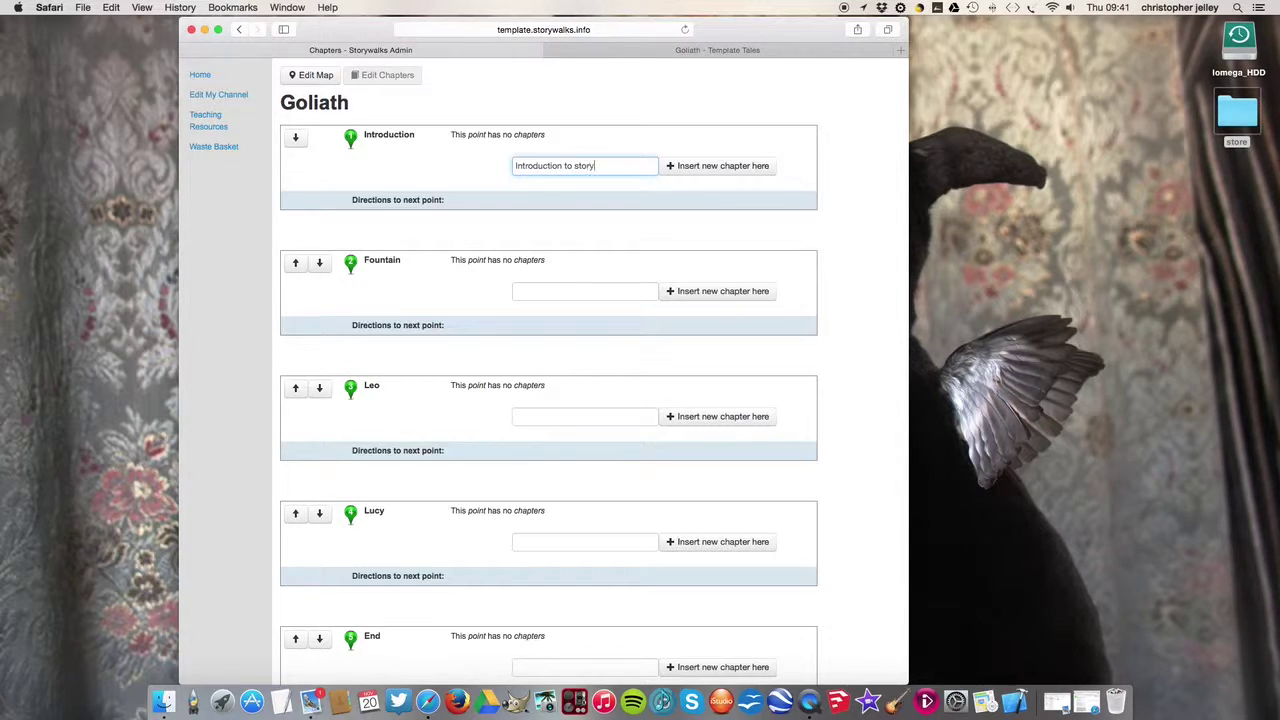
click(682, 168)
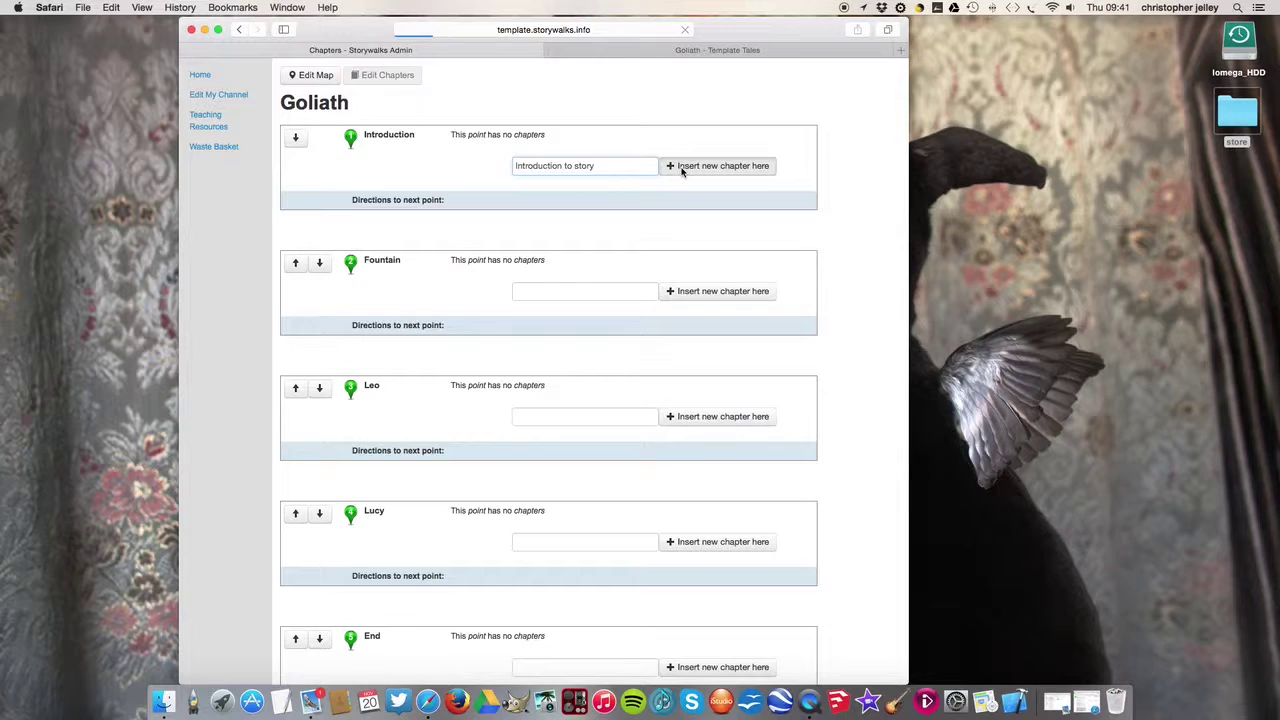
- Enter "First part of the story here" as the new chapter's text and save the chapter
click(556, 178)
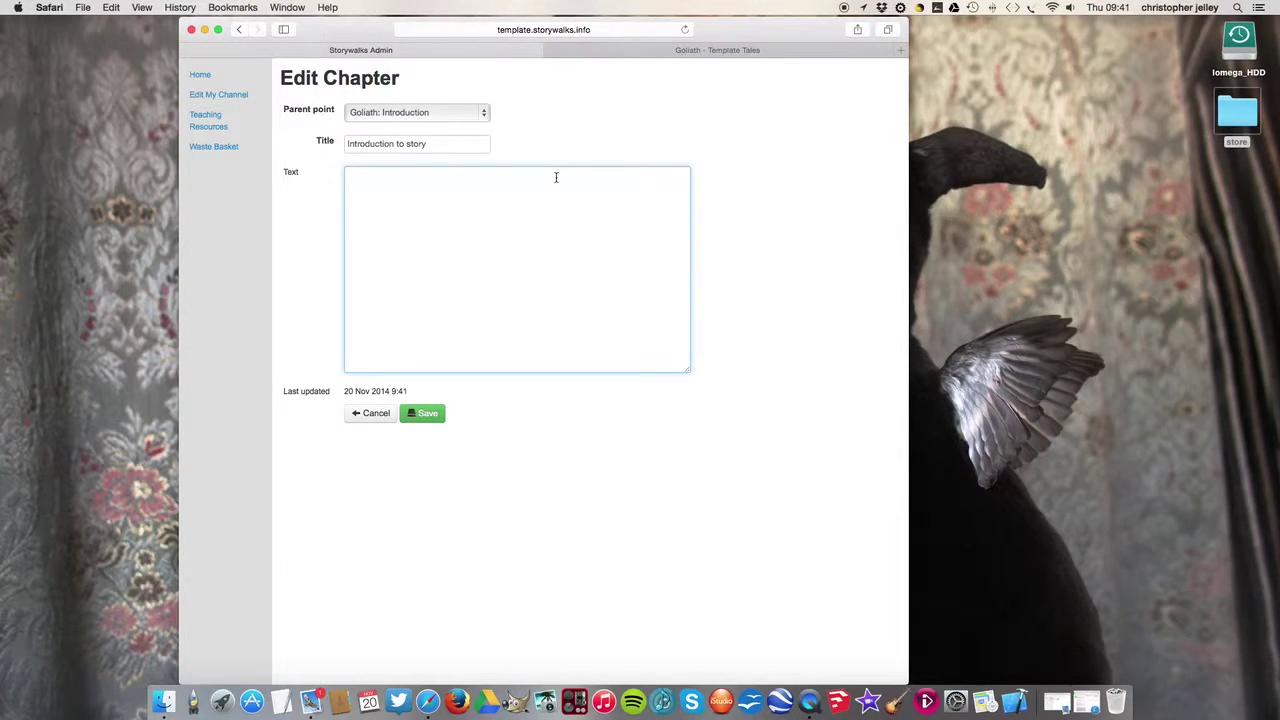
text(First part of the story here)
click(416, 414)
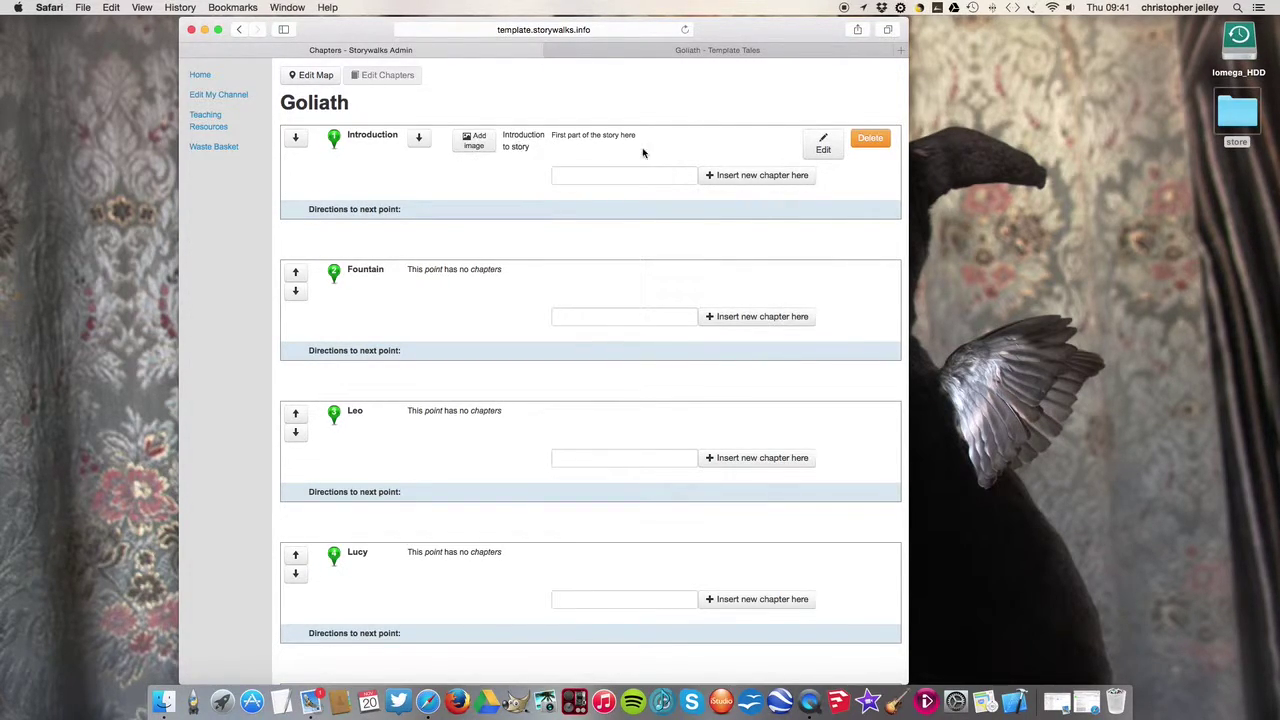
- Extend the "Introduction to story" chapter's text to "First part of the story here. Help I am melting!" and save it
click(823, 145)
click(505, 177)
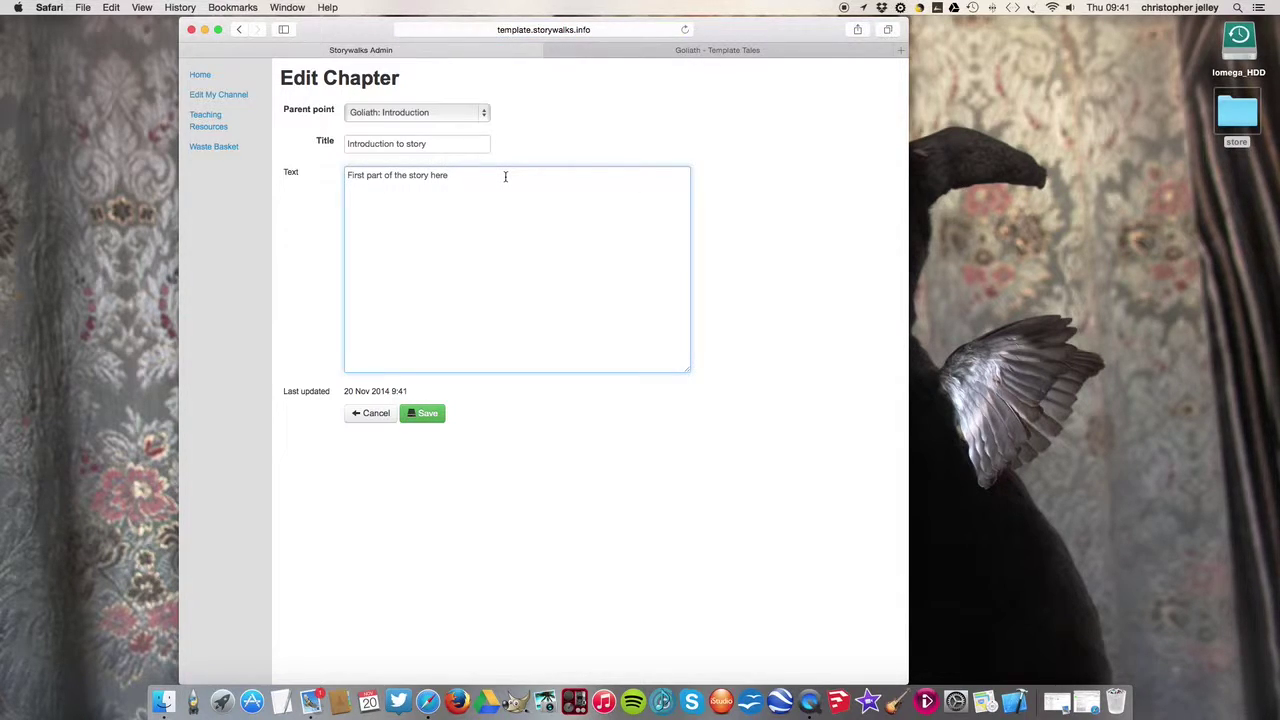
key(Return)
text(Help I am melting!)
click(427, 413)
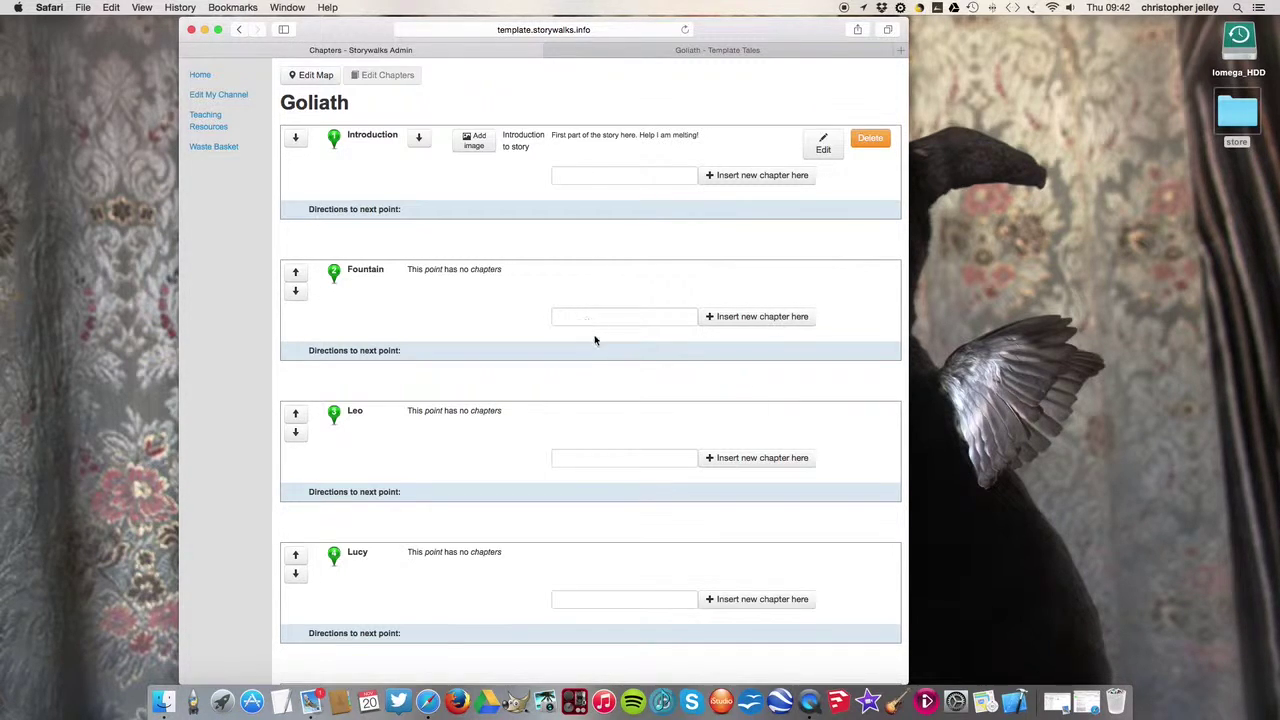
scroll(593, 337, down, 3)
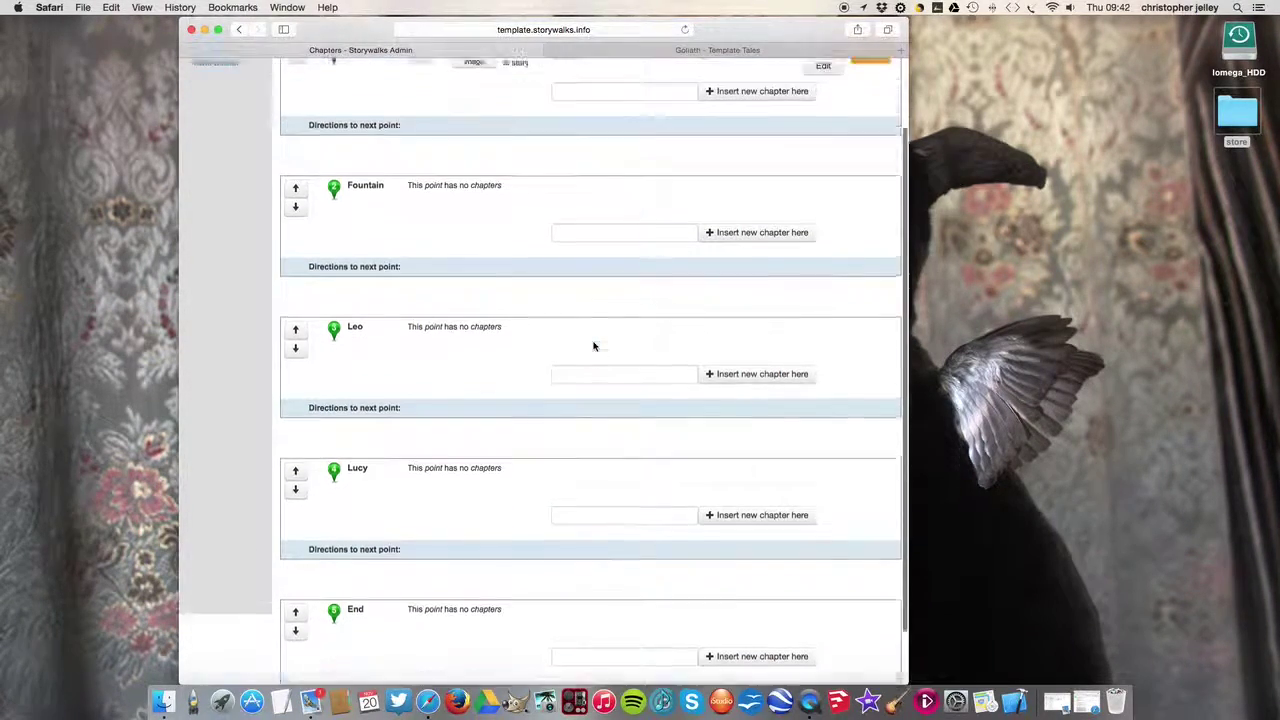